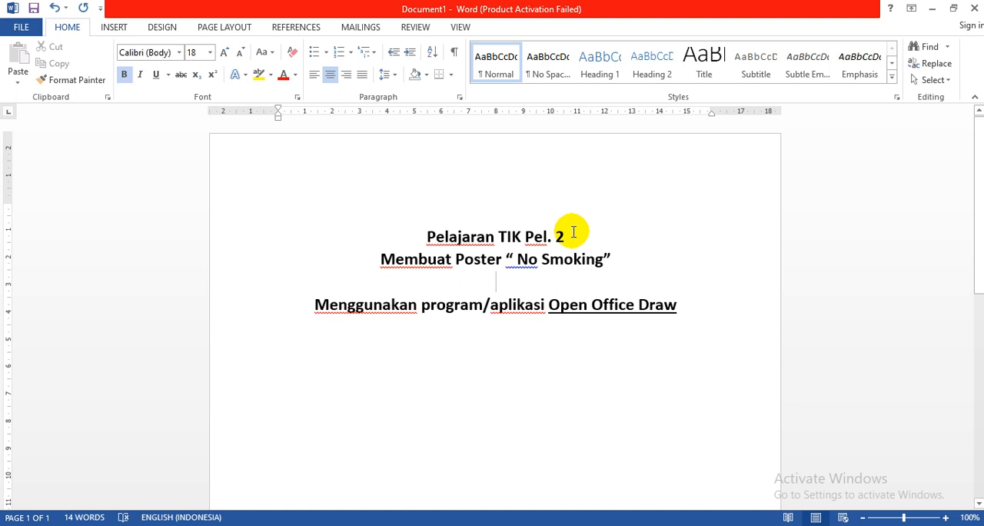
- Append "hal. 3-4" to the heading line "Pelajaran TIK Pel. 2"
{"action": "type", "text": "h"}
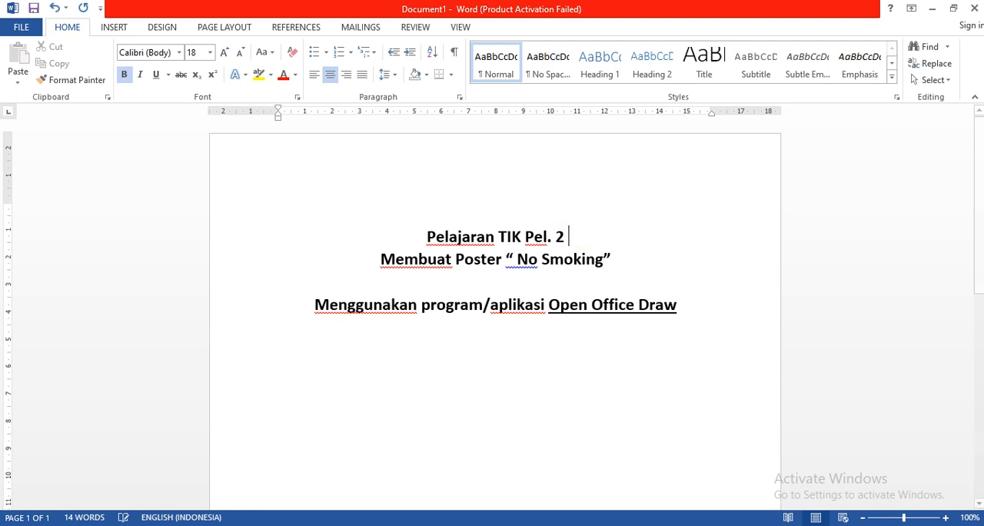
{"action": "type", "text": "al. 3"}
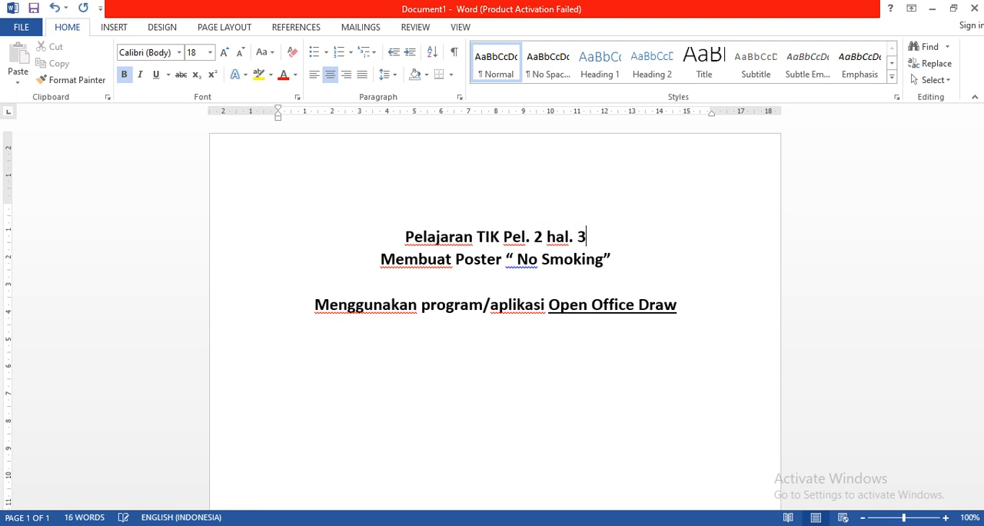
{"action": "type", "text": "-4"}
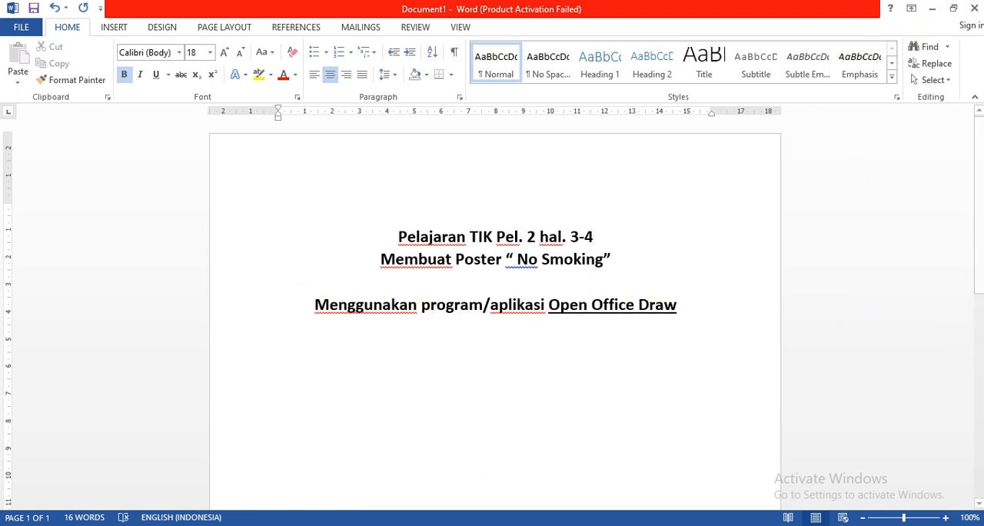
- Leave the Word document, launch OpenOffice 4.0.1 and create a new blank drawing
{"action": "left_click", "coordinate": [982, 525]}
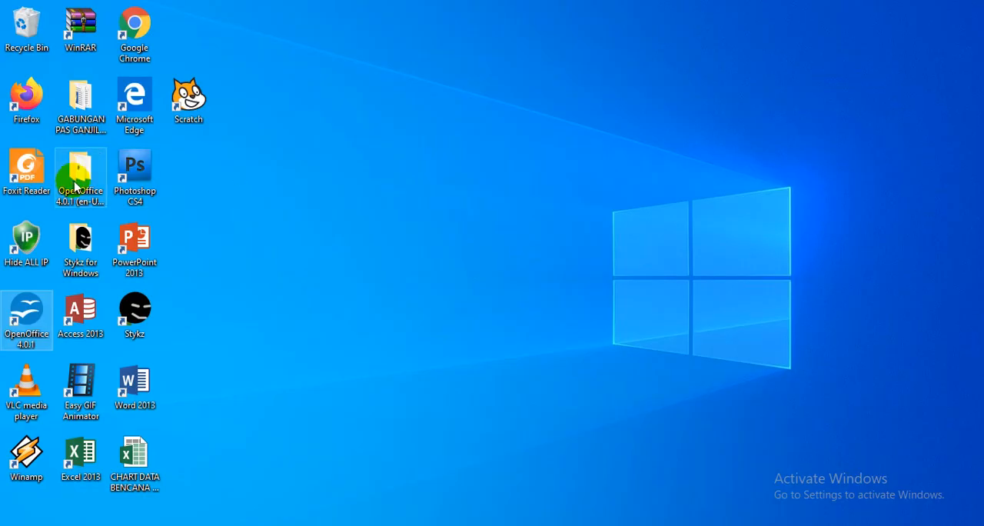
{"action": "left_click", "coordinate": [18, 329]}
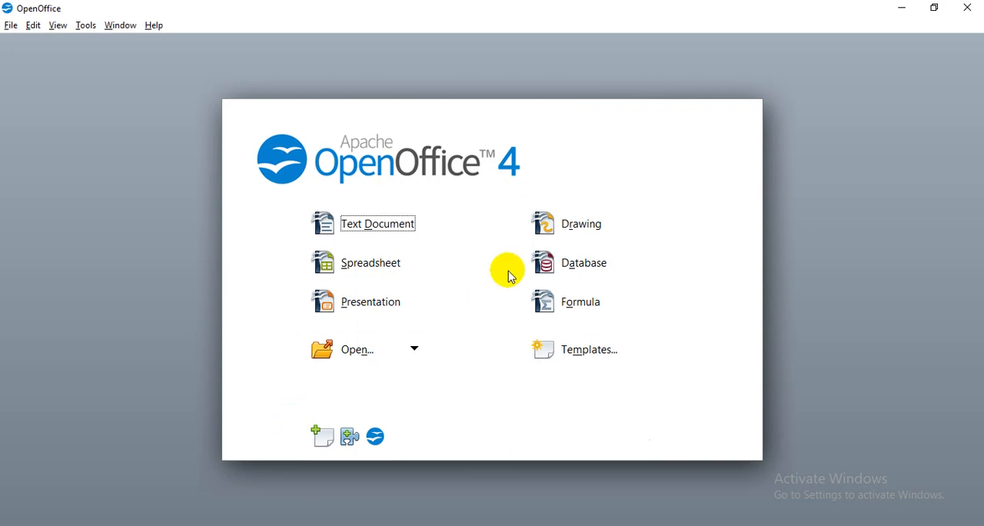
{"action": "left_click", "coordinate": [579, 227]}
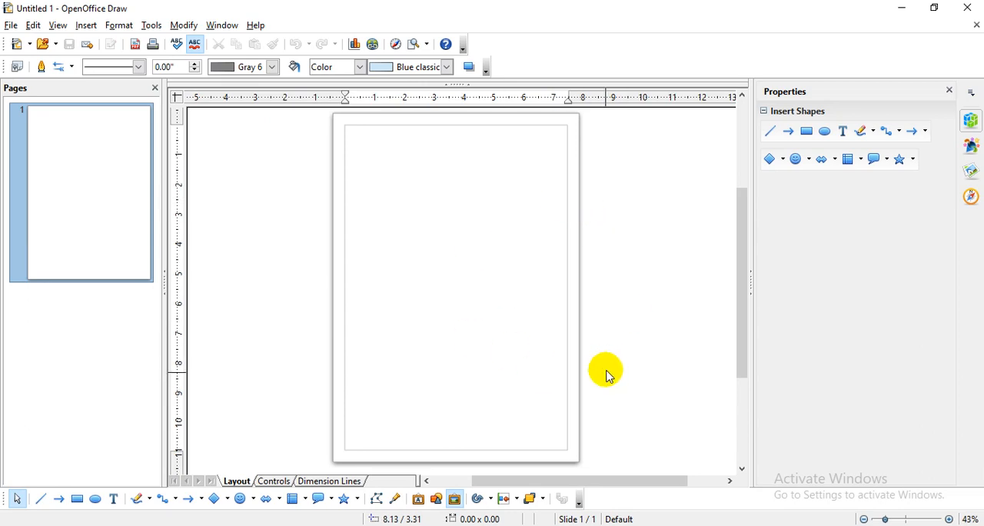
{"action": "left_click", "coordinate": [950, 519]}
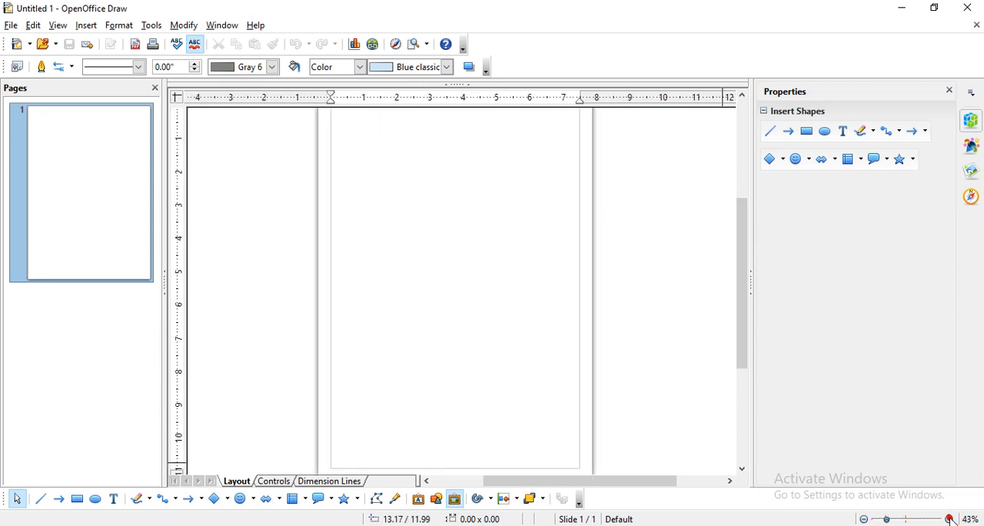
{"action": "scroll", "coordinate": [554, 367], "scroll_direction": "up", "scroll_amount": 5}
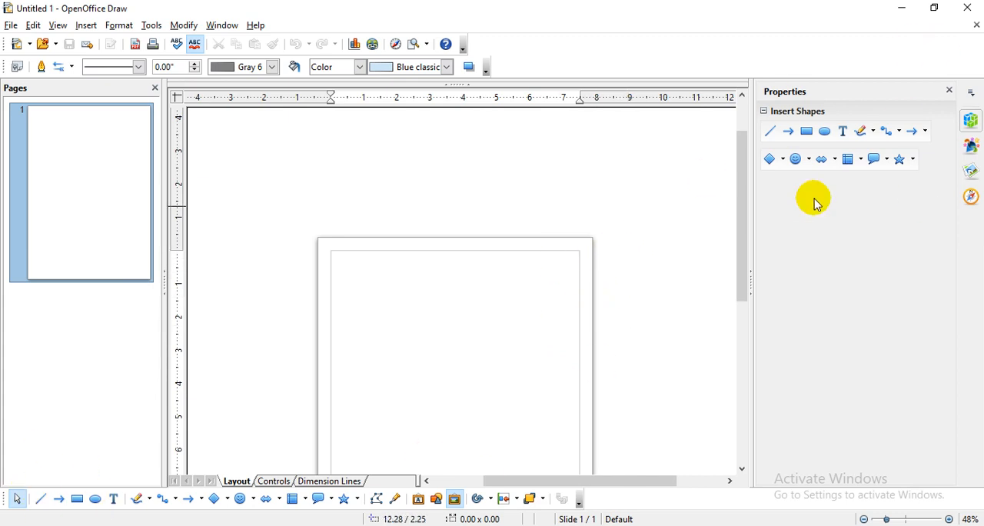
{"action": "scroll", "coordinate": [670, 233], "scroll_direction": "down", "scroll_amount": 4}
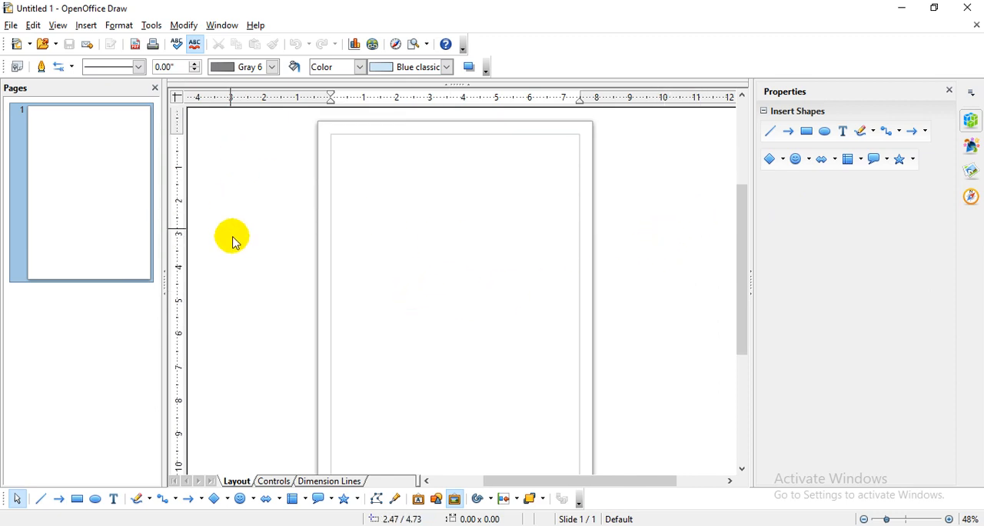
- Draw a rectangle about 7.48 by 2.65 inches along the page's upper margin, spanning its full width between the margins
{"action": "left_click", "coordinate": [86, 26]}
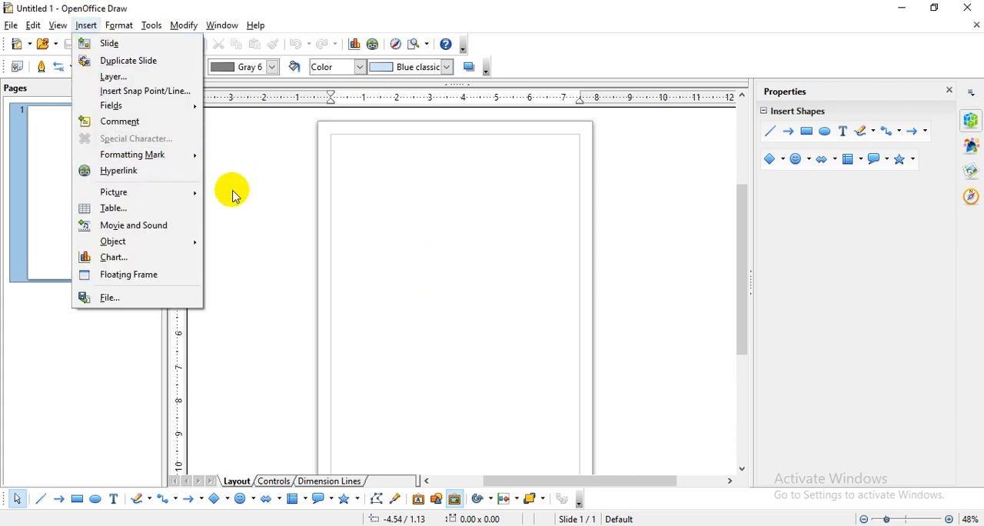
{"action": "left_click", "coordinate": [222, 498]}
{"action": "left_click", "coordinate": [225, 498]}
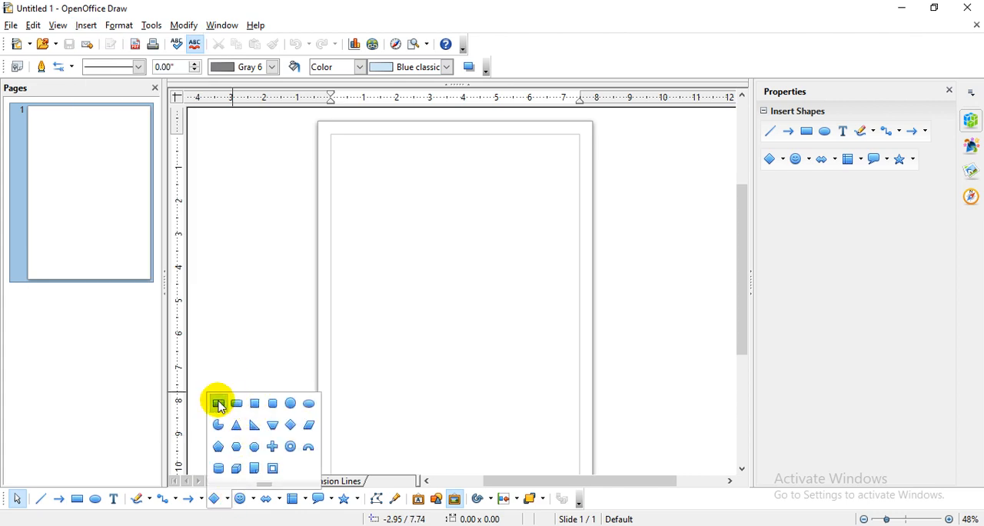
{"action": "left_click", "coordinate": [219, 404]}
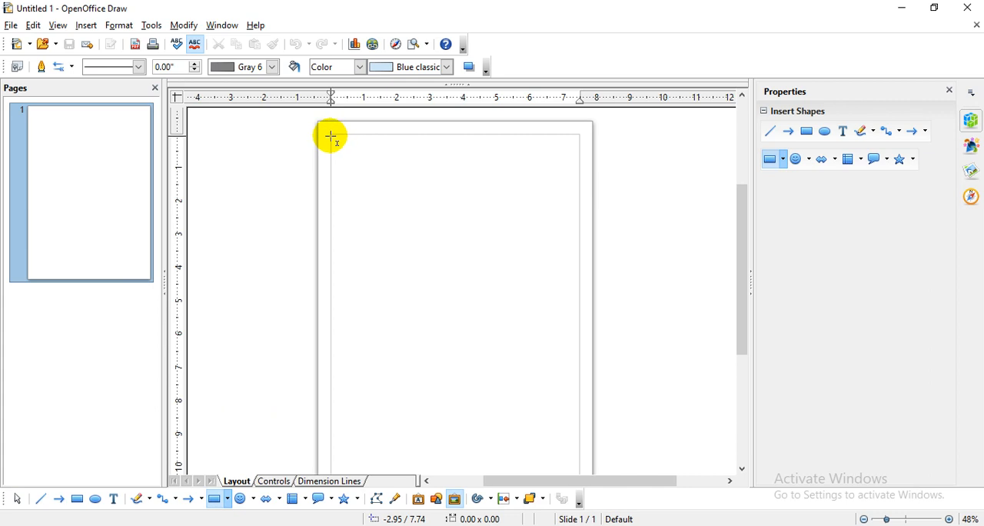
{"action": "left_click_drag", "start_coordinate": [331, 135], "coordinate": [579, 223]}
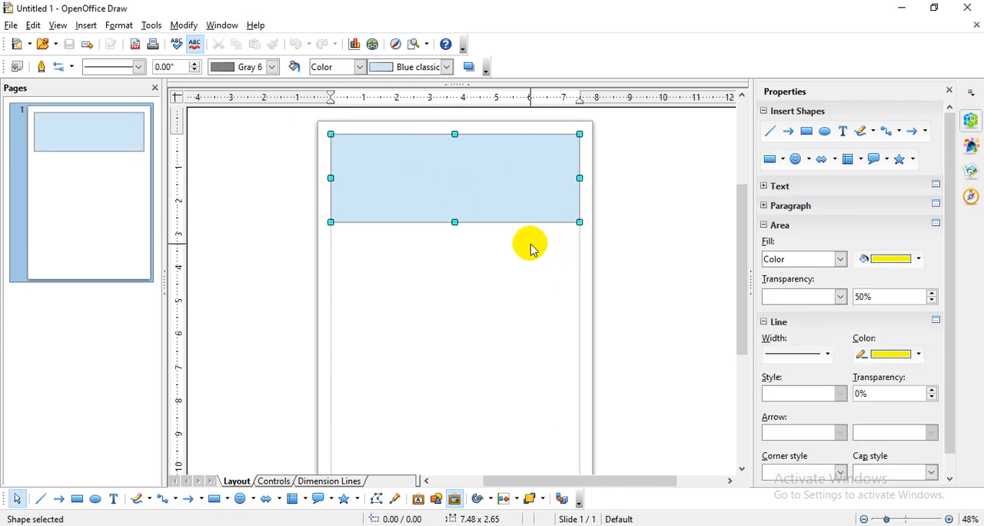
{"action": "right_click", "coordinate": [460, 185]}
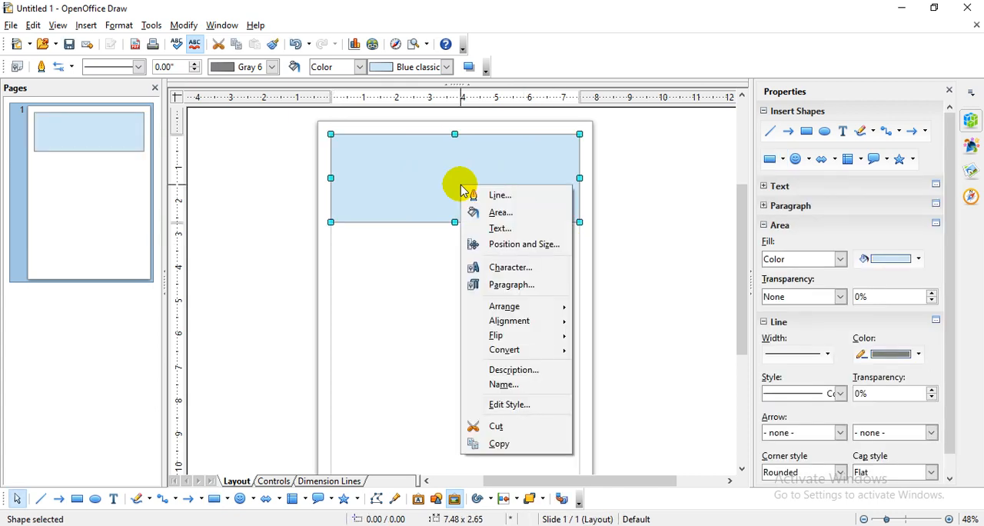
{"action": "left_click", "coordinate": [500, 228]}
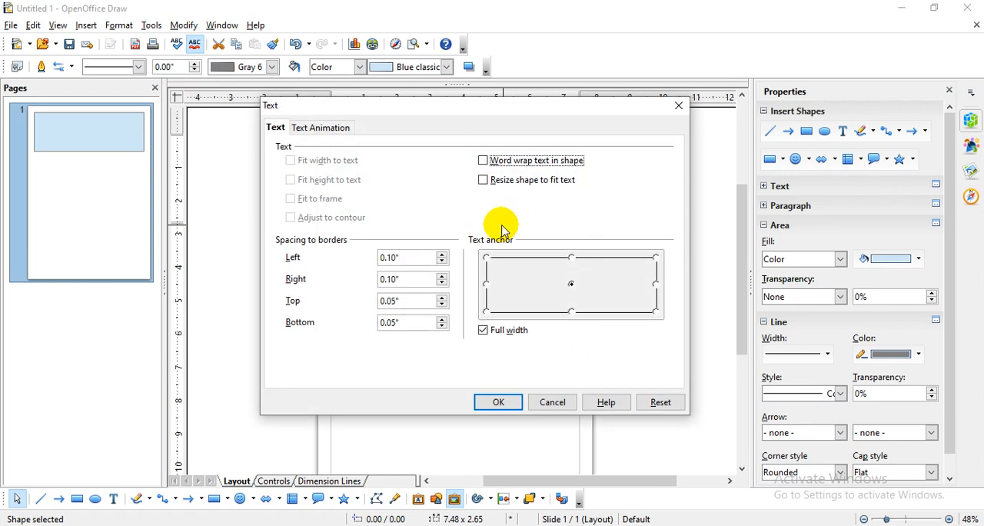
{"action": "left_click", "coordinate": [319, 128]}
{"action": "left_click", "coordinate": [551, 402]}
- Enter the text "NO SMOKING" inside the rectangle and set its font size to 72
{"action": "double_click", "coordinate": [434, 181]}
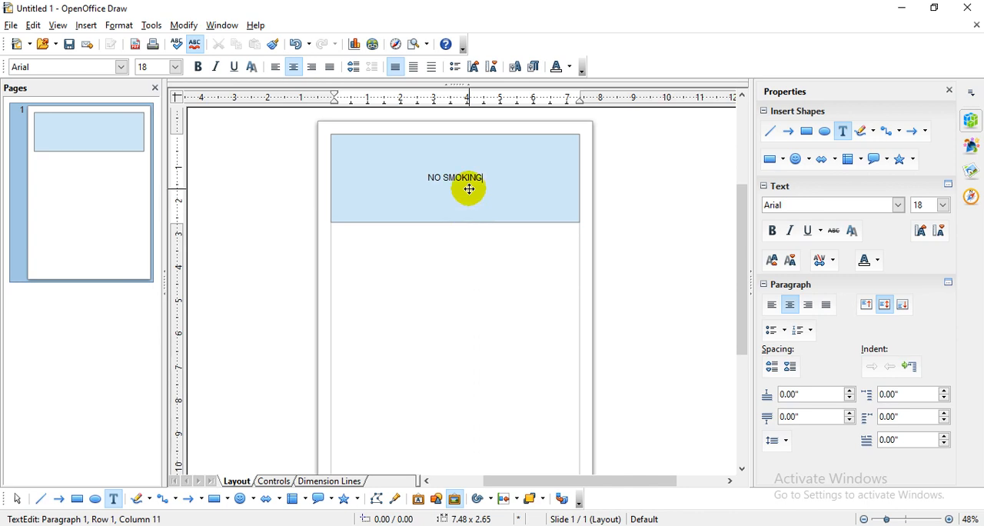
{"action": "left_click", "coordinate": [485, 193]}
{"action": "left_click_drag", "start_coordinate": [486, 176], "coordinate": [423, 171]}
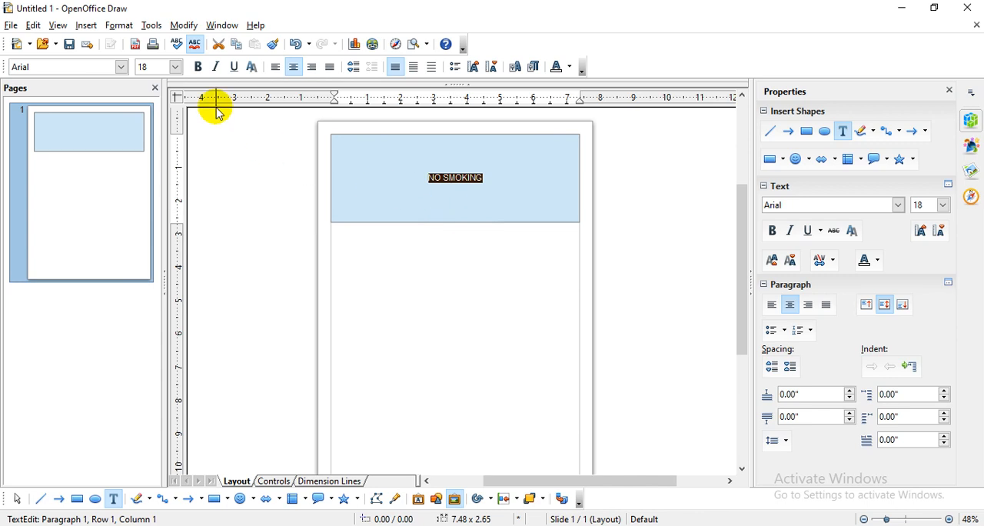
{"action": "left_click", "coordinate": [179, 71]}
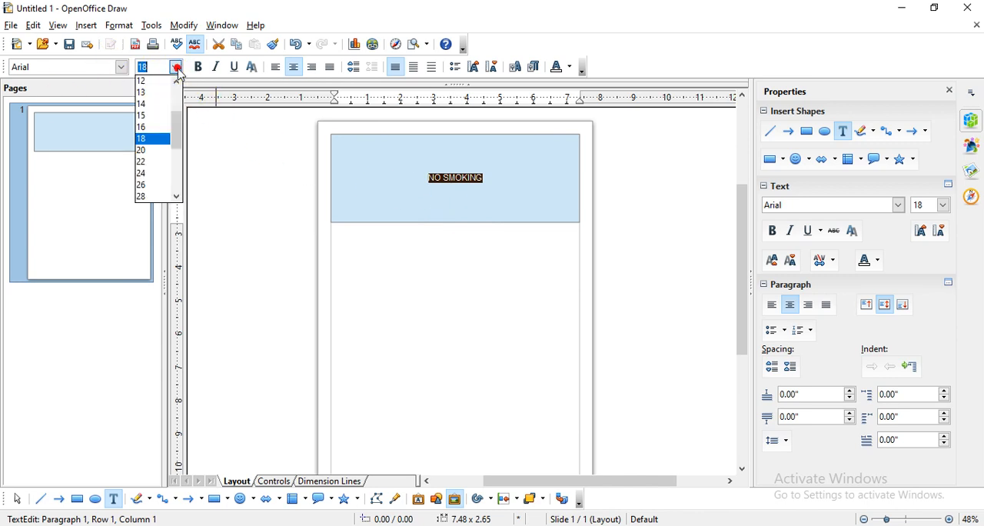
{"action": "scroll", "coordinate": [174, 147], "scroll_direction": "down", "scroll_amount": 4}
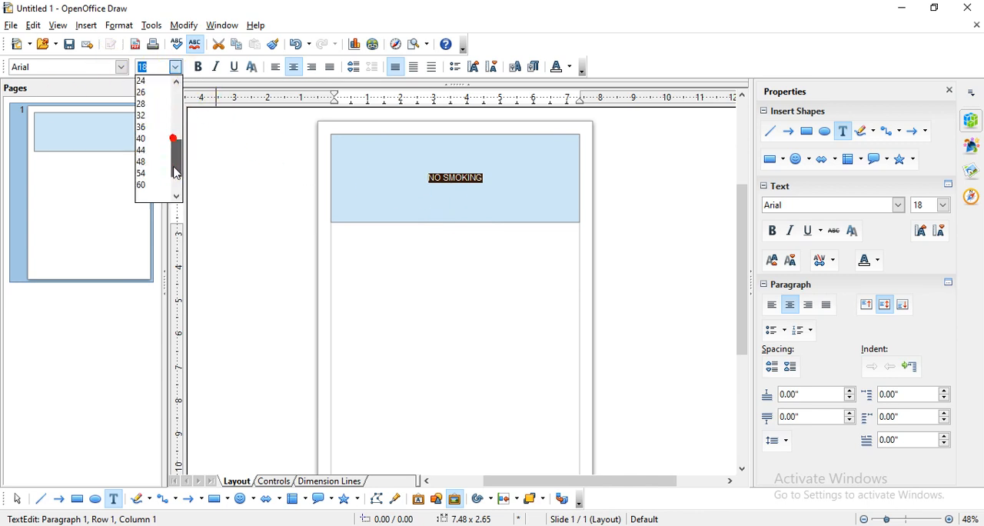
{"action": "left_click", "coordinate": [160, 150]}
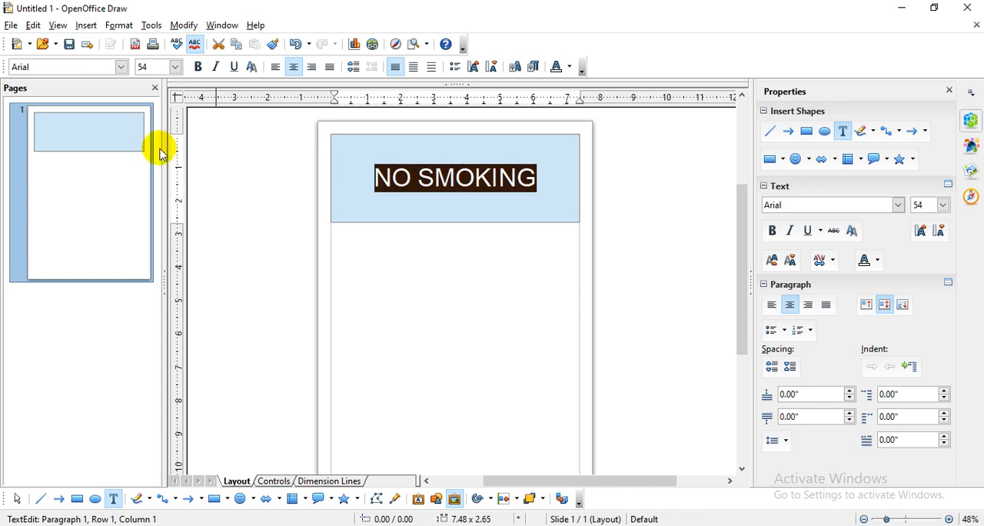
{"action": "left_click", "coordinate": [171, 70]}
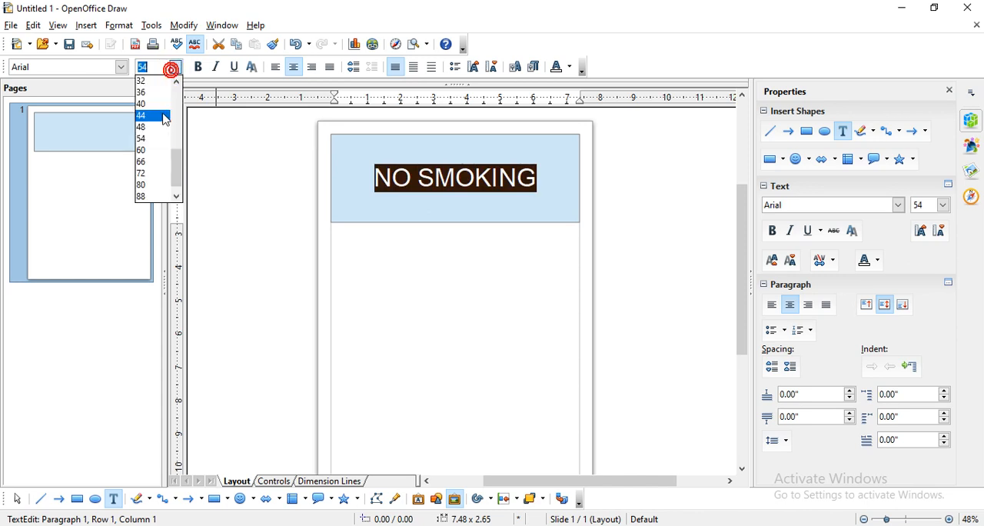
{"action": "left_click", "coordinate": [153, 152]}
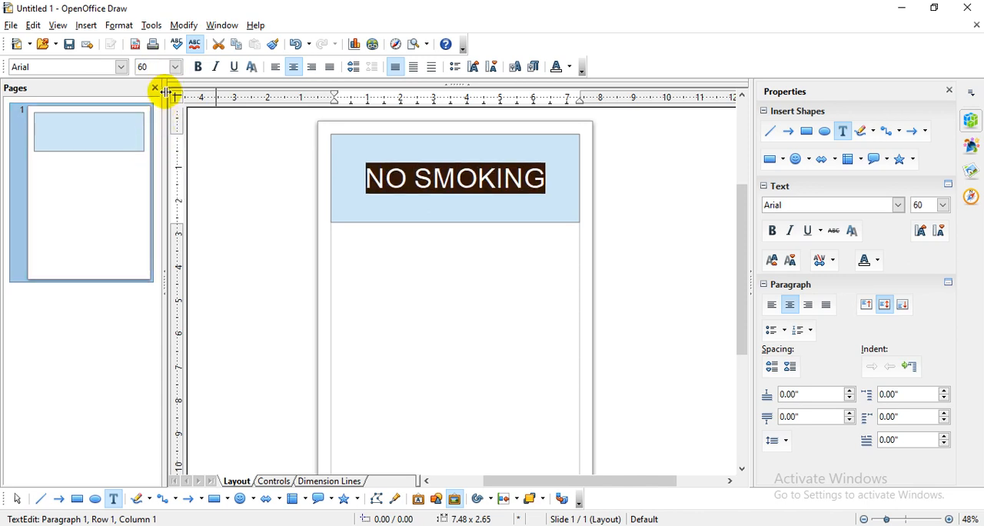
{"action": "left_click", "coordinate": [174, 68]}
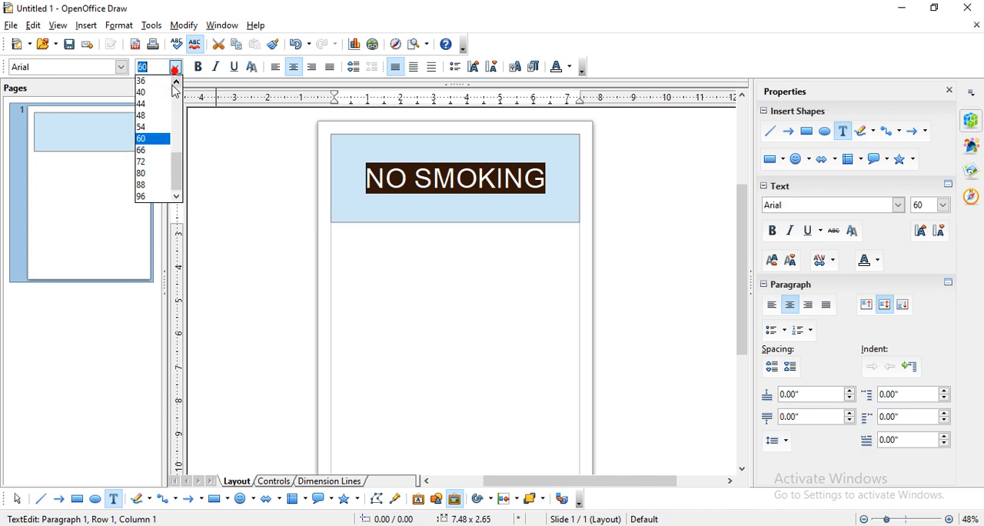
{"action": "left_click", "coordinate": [159, 151]}
{"action": "left_click", "coordinate": [177, 70]}
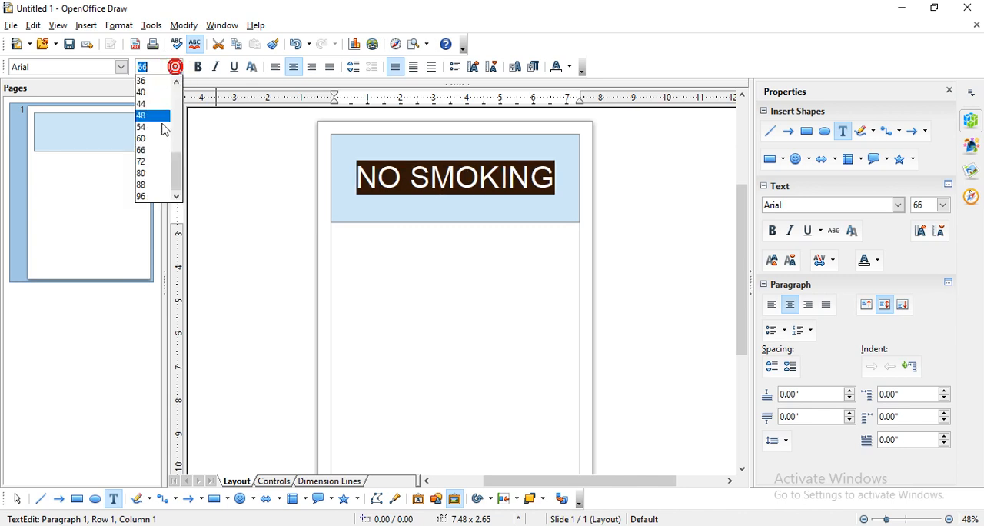
{"action": "left_click", "coordinate": [154, 160]}
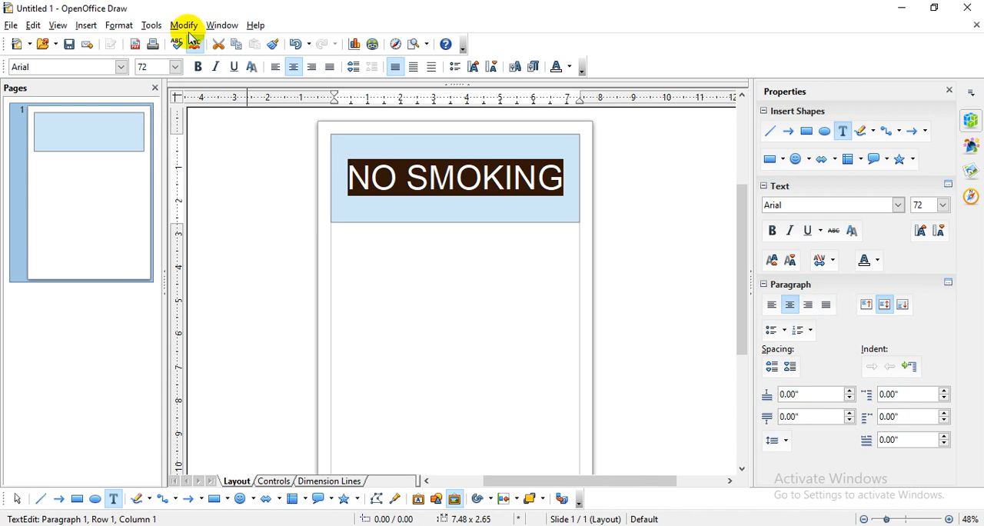
{"action": "left_click", "coordinate": [121, 67]}
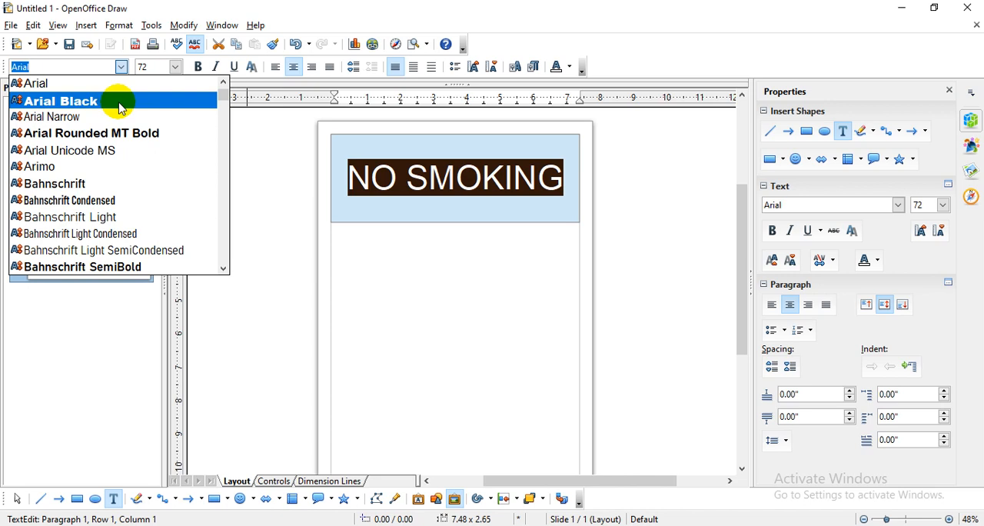
{"action": "left_click", "coordinate": [413, 243]}
{"action": "left_click", "coordinate": [454, 178]}
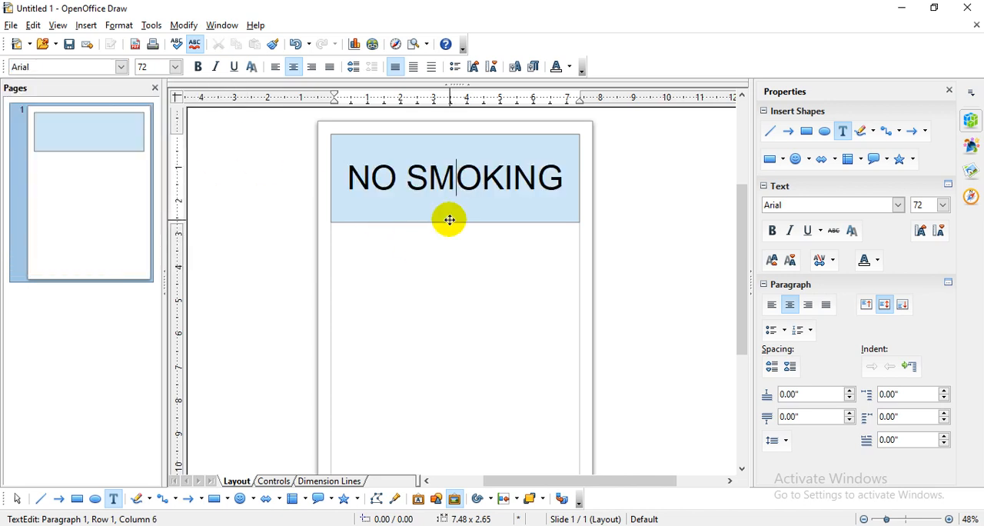
{"action": "key", "text": "Escape"}
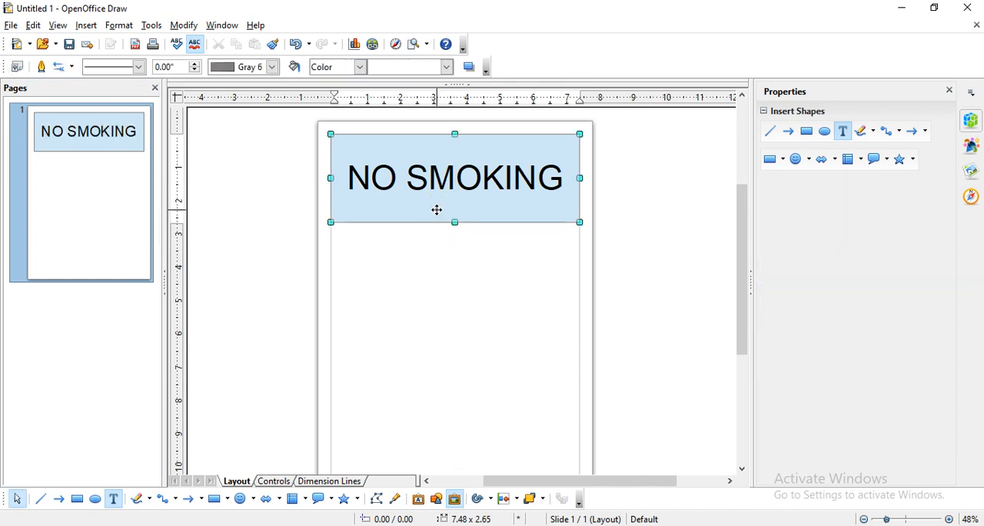
{"action": "left_click", "coordinate": [272, 68]}
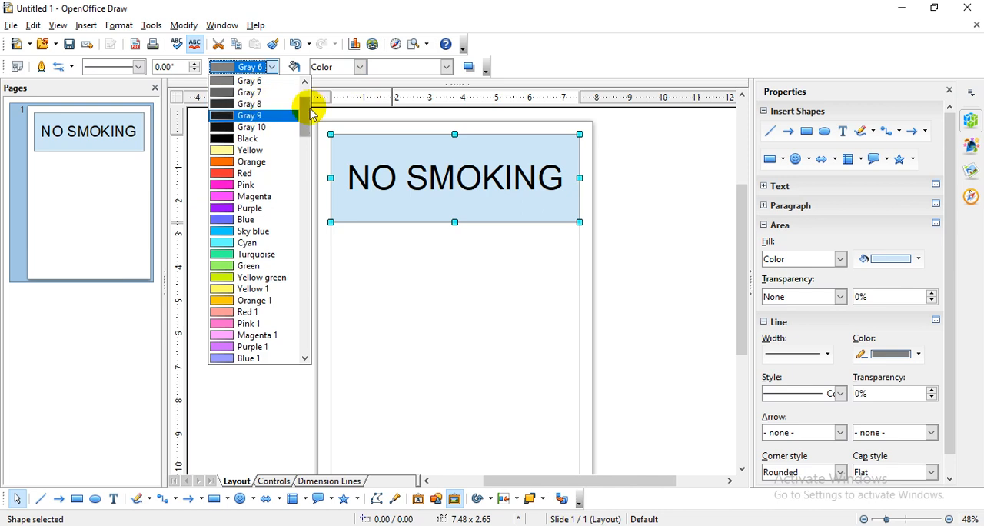
{"action": "left_click", "coordinate": [443, 67]}
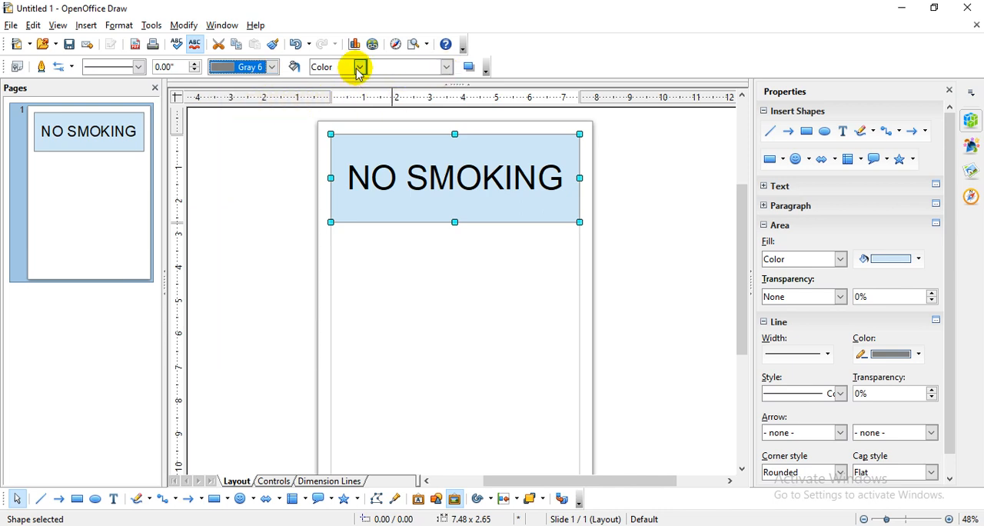
- Try setting the NO SMOKING rectangle's fill to None, and undo the fill change
{"action": "left_click", "coordinate": [357, 67]}
{"action": "left_click", "coordinate": [347, 81]}
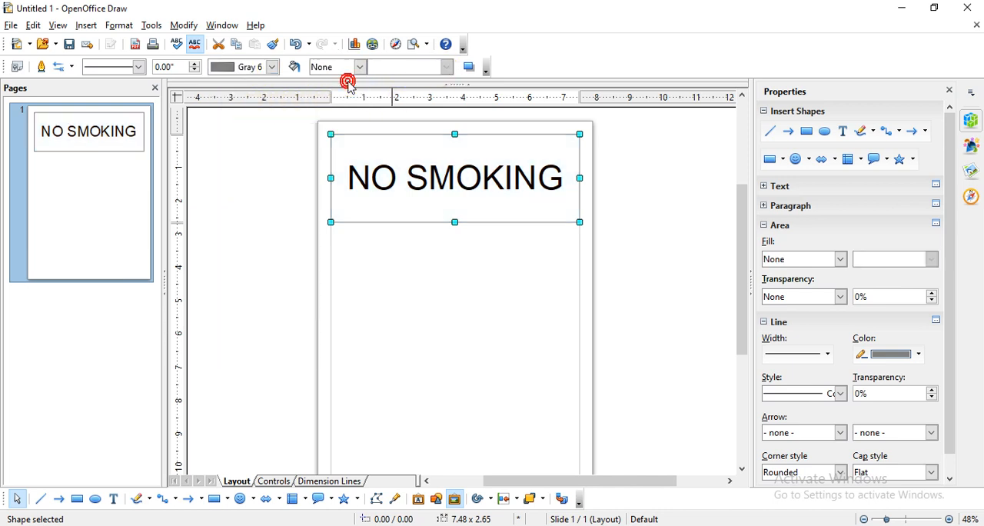
{"action": "left_click", "coordinate": [359, 68]}
{"action": "left_click", "coordinate": [345, 91]}
{"action": "left_click", "coordinate": [297, 43]}
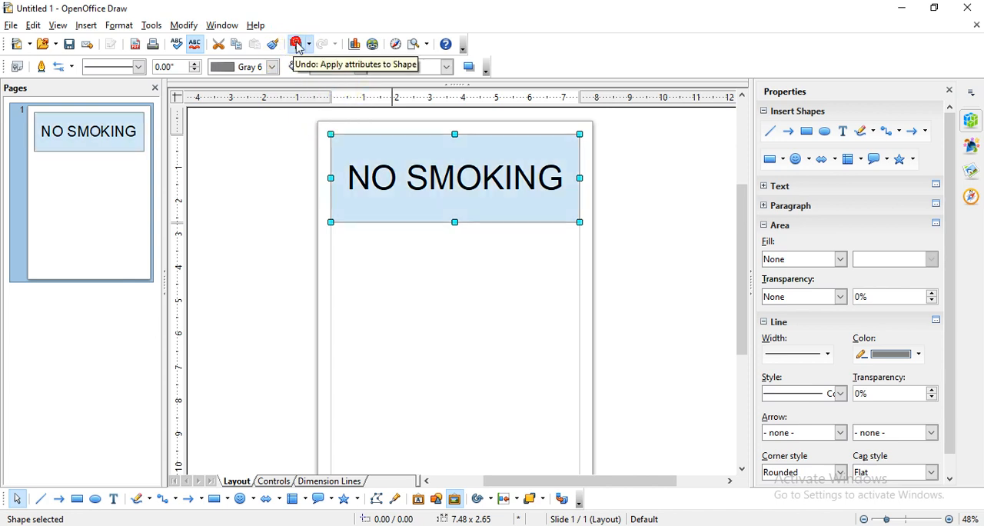
{"action": "left_click", "coordinate": [493, 243]}
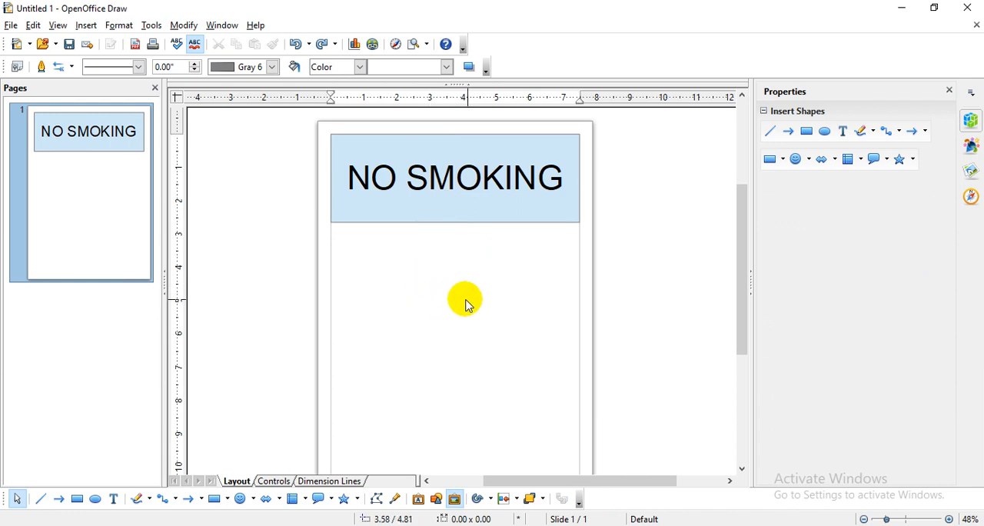
- Create a text box about 7.48 by 3.15 inches along the page's lower margin, containing centered "Katakan TIDAK" and "Pada ROKOK!" on two lines
{"action": "scroll", "coordinate": [500, 291], "scroll_direction": "down", "scroll_amount": 3}
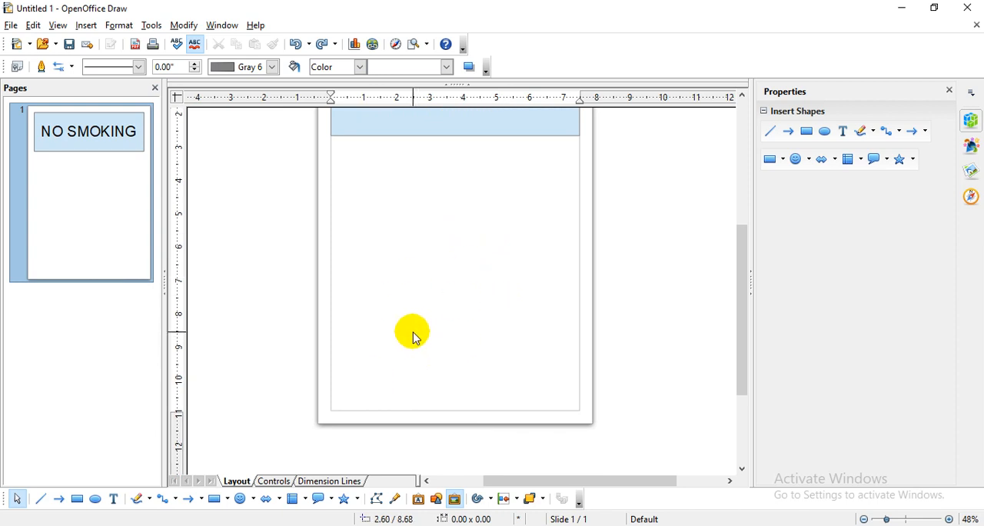
{"action": "left_click", "coordinate": [115, 501]}
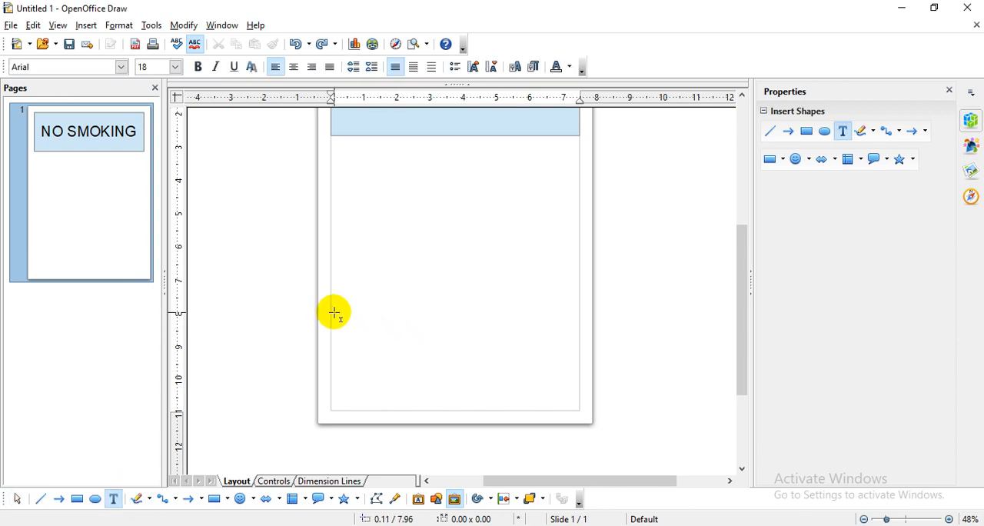
{"action": "left_click_drag", "start_coordinate": [334, 308], "coordinate": [577, 405]}
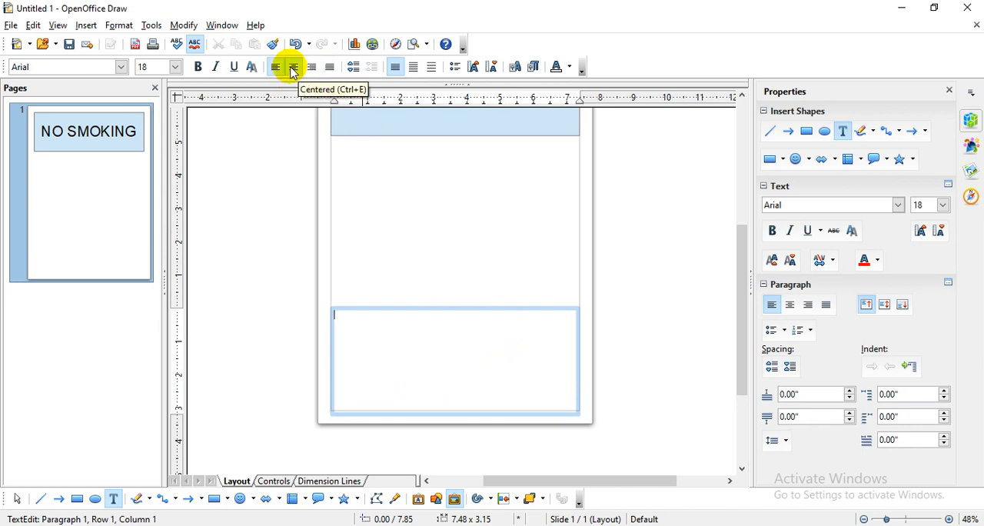
{"action": "left_click", "coordinate": [293, 69]}
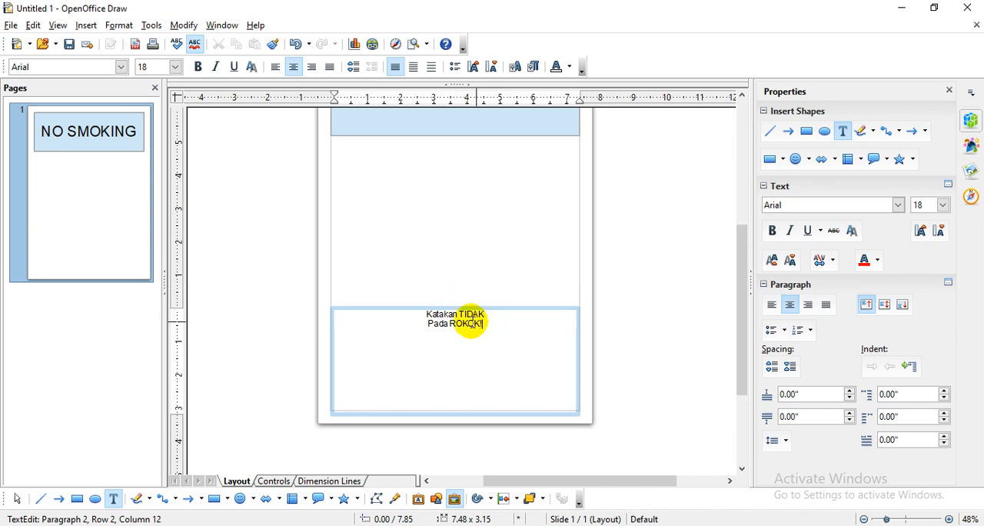
- Set the font size of both lines in the lower text box to 72
{"action": "left_click", "coordinate": [421, 316]}
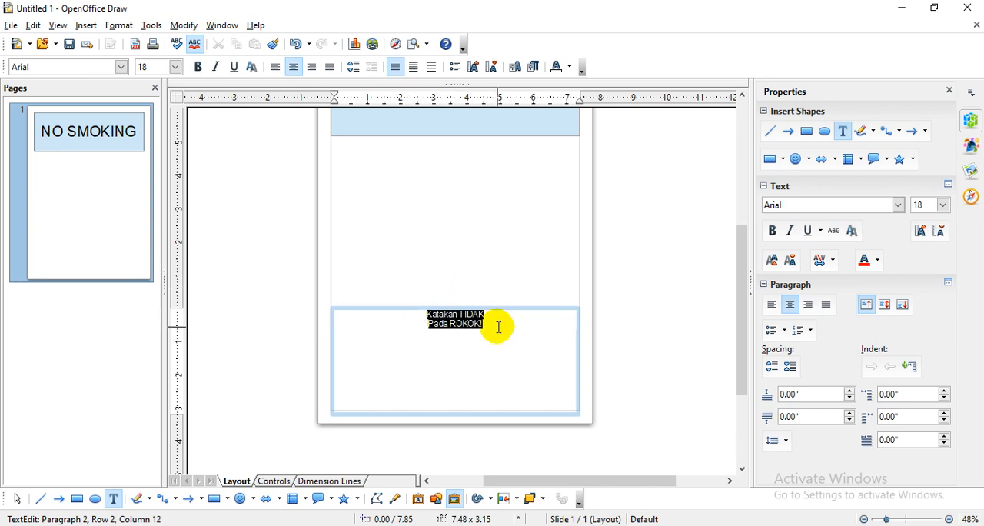
{"action": "left_click", "coordinate": [175, 67]}
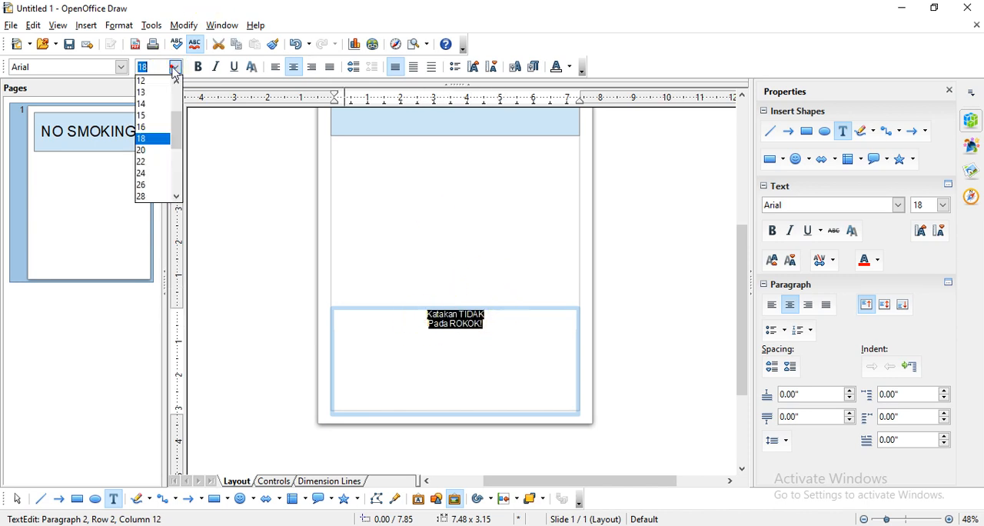
{"action": "scroll", "coordinate": [151, 146], "scroll_direction": "down", "scroll_amount": 2}
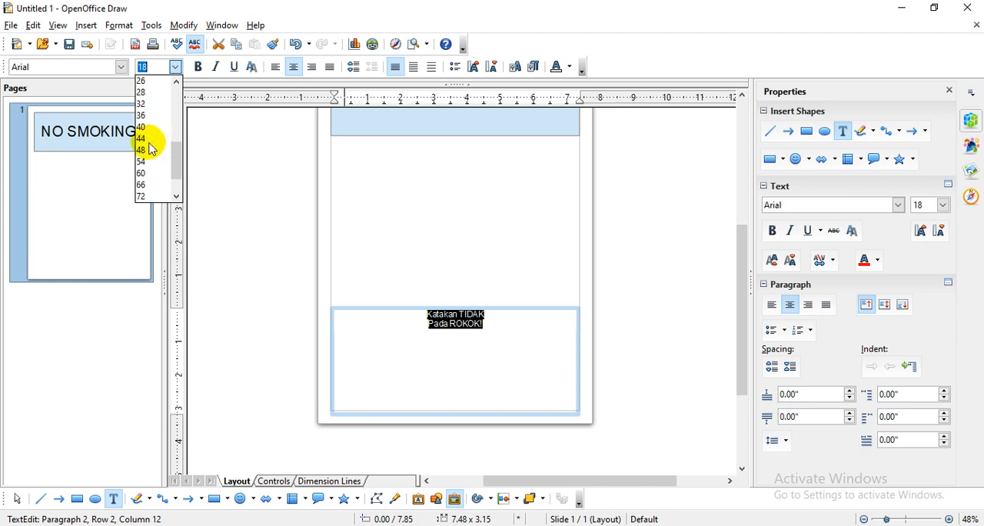
{"action": "left_click", "coordinate": [146, 196]}
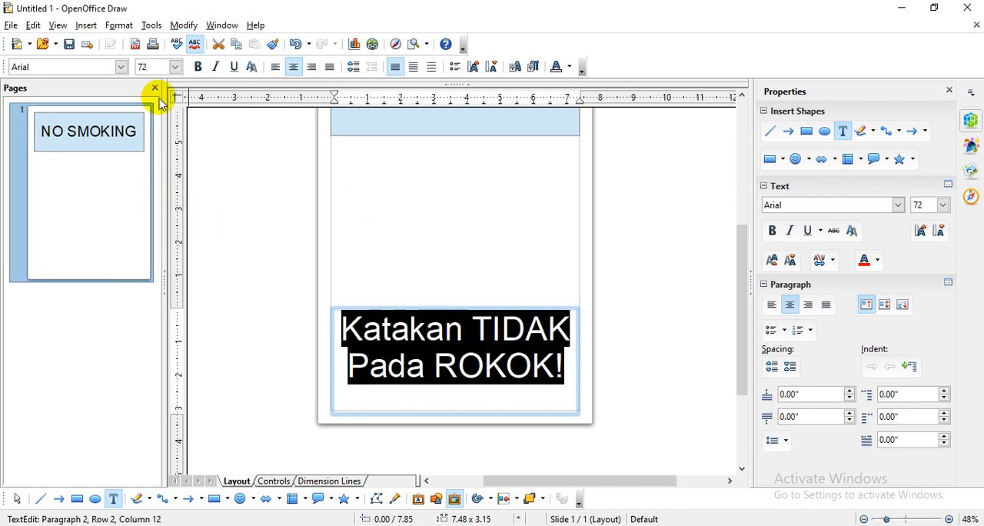
- Change the font of the Katakan TIDAK Pada ROKOK! text to Berlin Sans FB Demi
{"action": "left_click", "coordinate": [122, 68]}
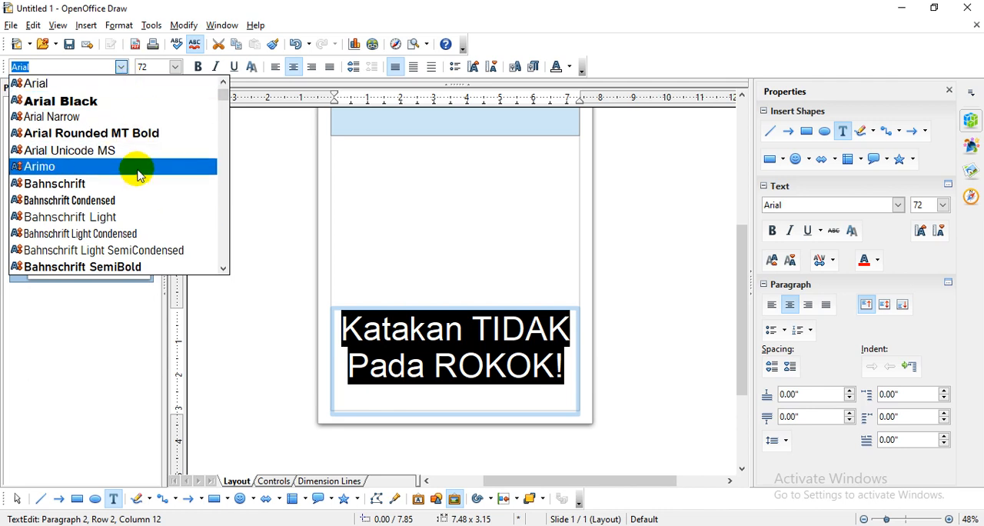
{"action": "scroll", "coordinate": [138, 171], "scroll_direction": "down", "scroll_amount": 3}
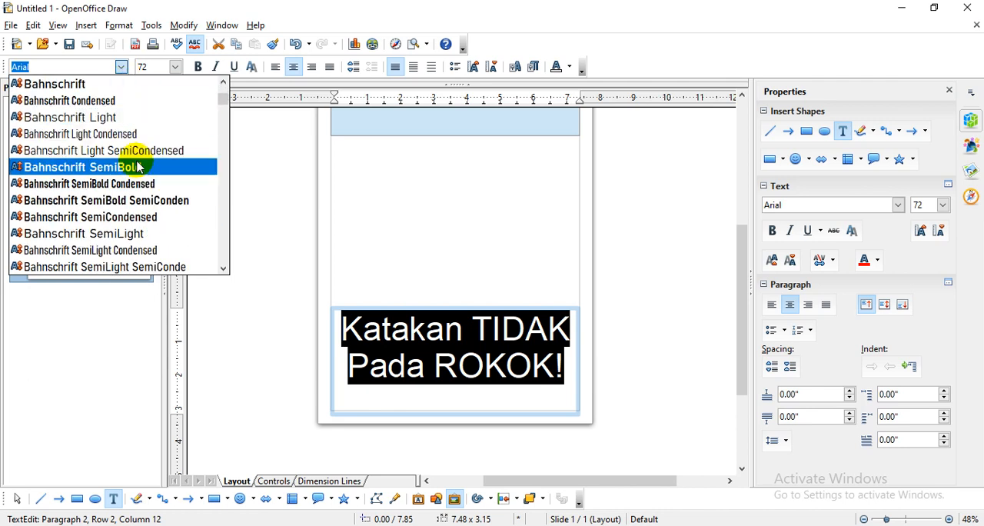
{"action": "scroll", "coordinate": [139, 167], "scroll_direction": "down", "scroll_amount": 1}
{"action": "scroll", "coordinate": [138, 166], "scroll_direction": "down", "scroll_amount": 1}
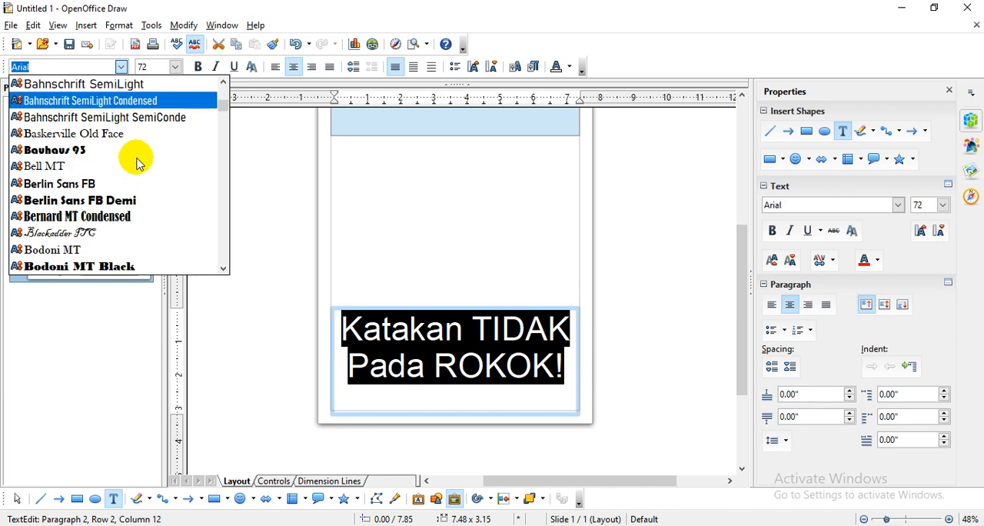
{"action": "scroll", "coordinate": [138, 163], "scroll_direction": "down", "scroll_amount": 1}
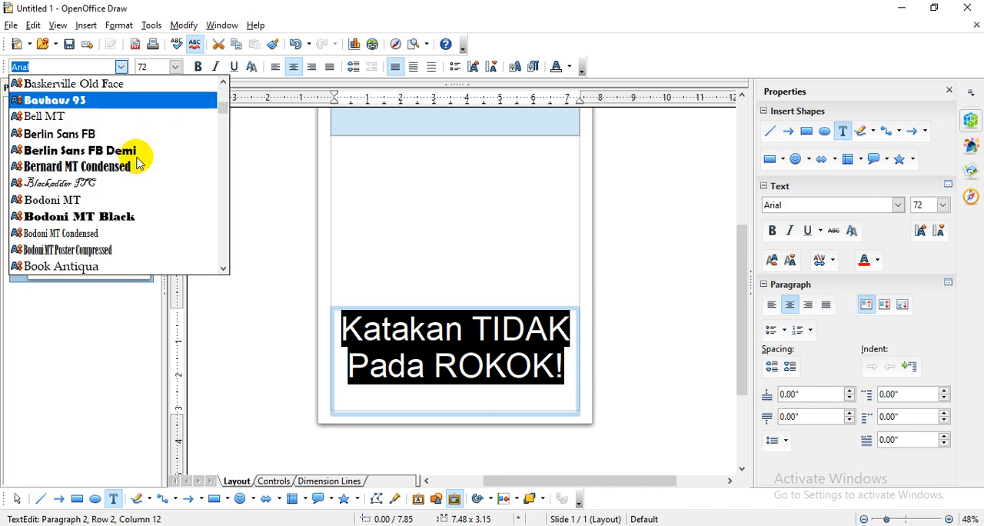
{"action": "left_click", "coordinate": [143, 154]}
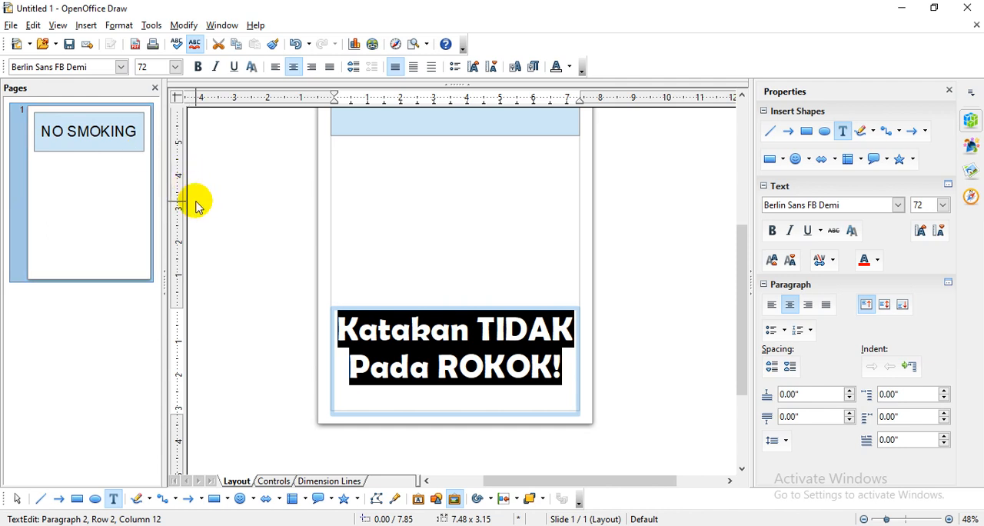
{"action": "left_click", "coordinate": [453, 338]}
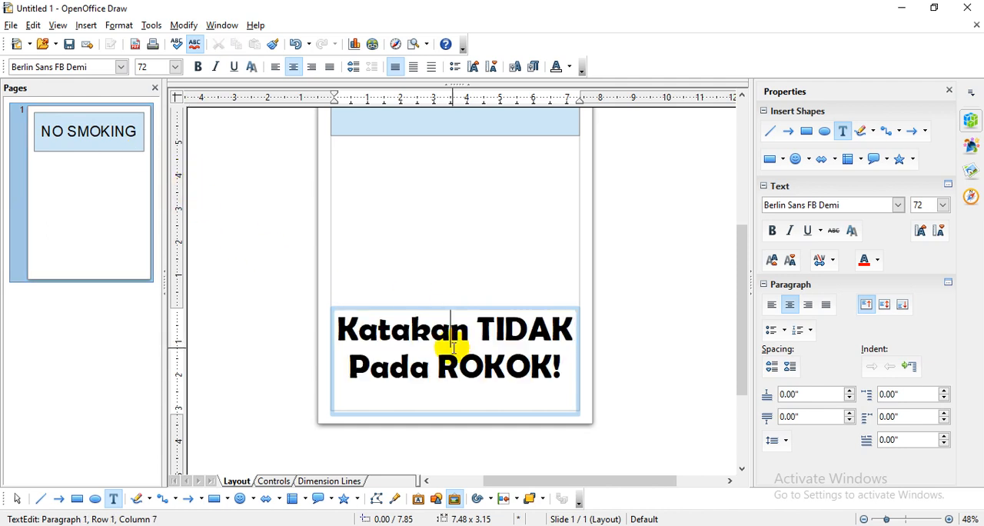
- Color both lines of the Katakan TIDAK Pada ROKOK! text Blue 5
{"action": "left_click_drag", "start_coordinate": [573, 371], "coordinate": [339, 331]}
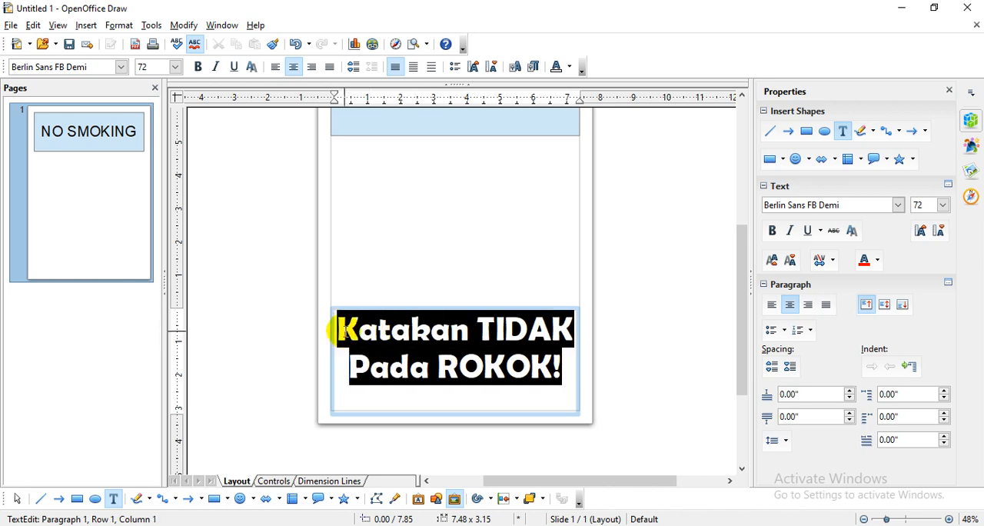
{"action": "left_click", "coordinate": [879, 262]}
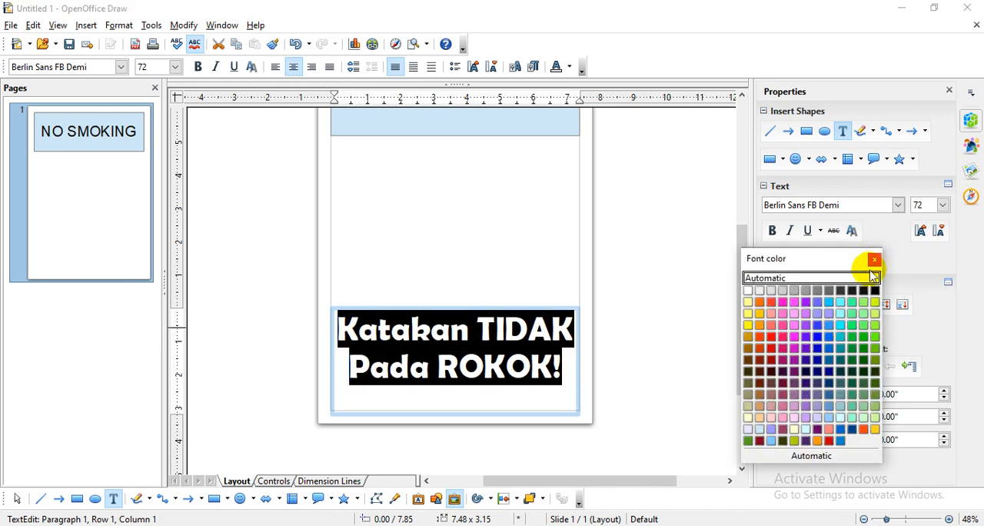
{"action": "left_click", "coordinate": [822, 366]}
{"action": "left_click", "coordinate": [565, 364]}
{"action": "left_click_drag", "start_coordinate": [570, 375], "coordinate": [334, 330]}
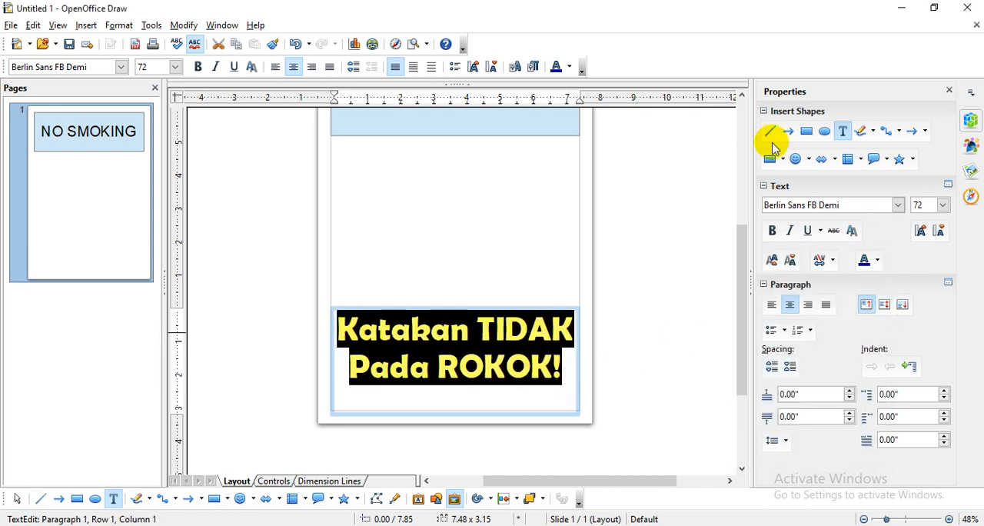
{"action": "left_click", "coordinate": [951, 90]}
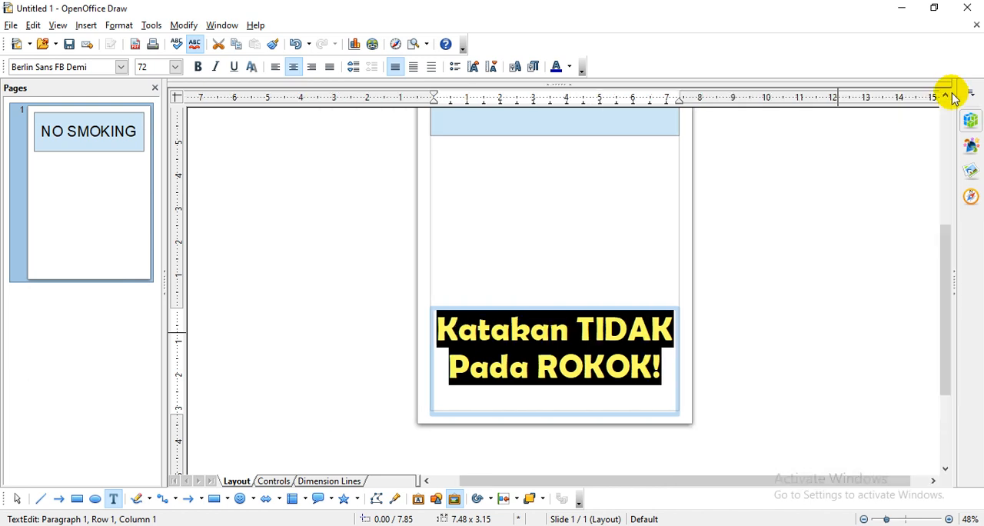
{"action": "left_click", "coordinate": [959, 278]}
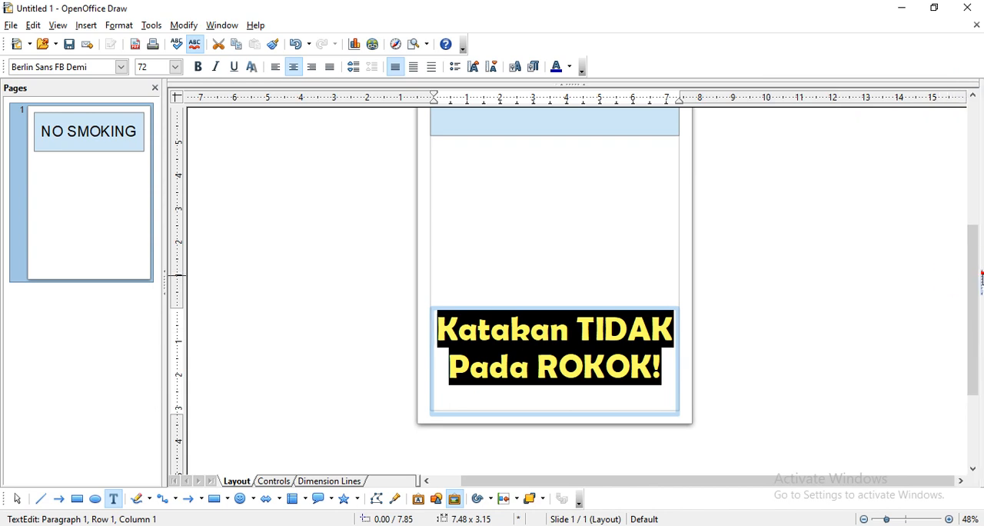
{"action": "left_click", "coordinate": [979, 278]}
{"action": "left_click", "coordinate": [974, 174]}
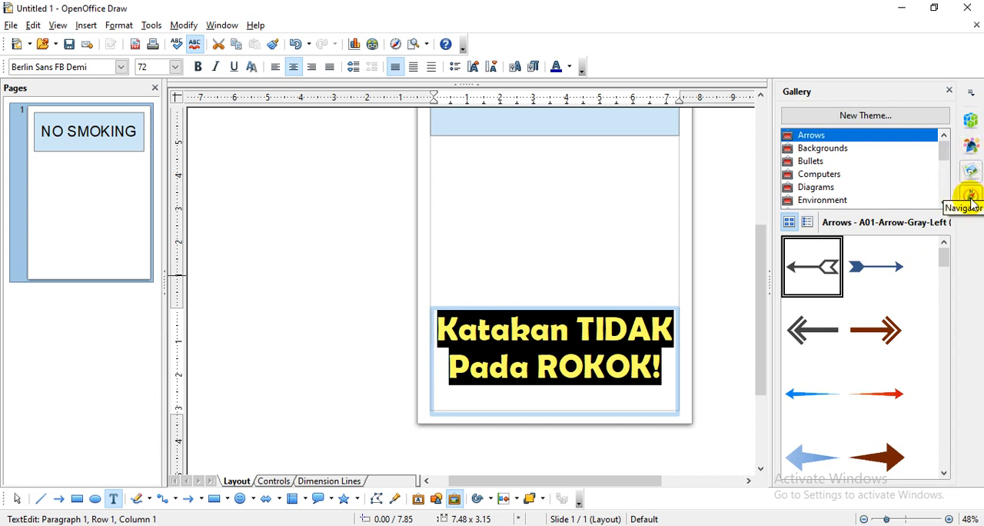
{"action": "left_click", "coordinate": [972, 194]}
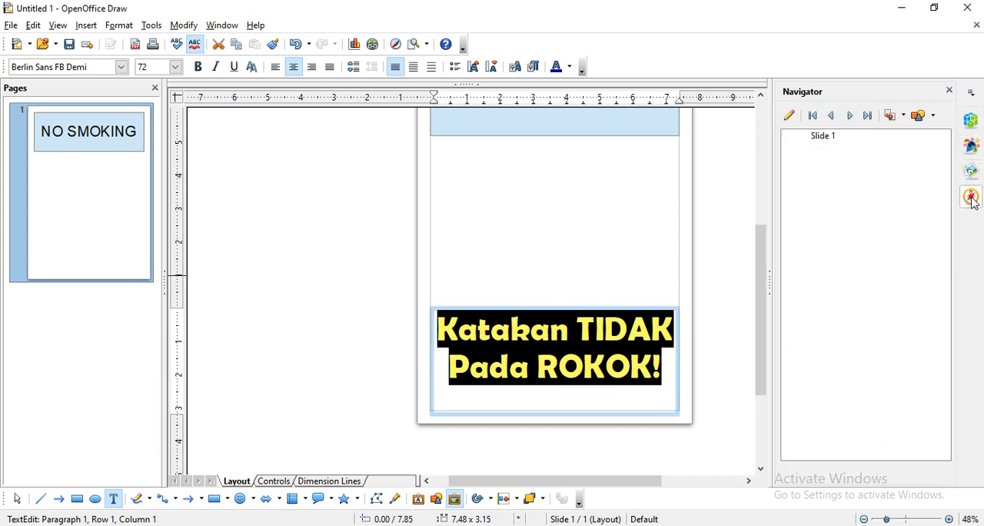
{"action": "left_click", "coordinate": [973, 148]}
{"action": "left_click", "coordinate": [972, 118]}
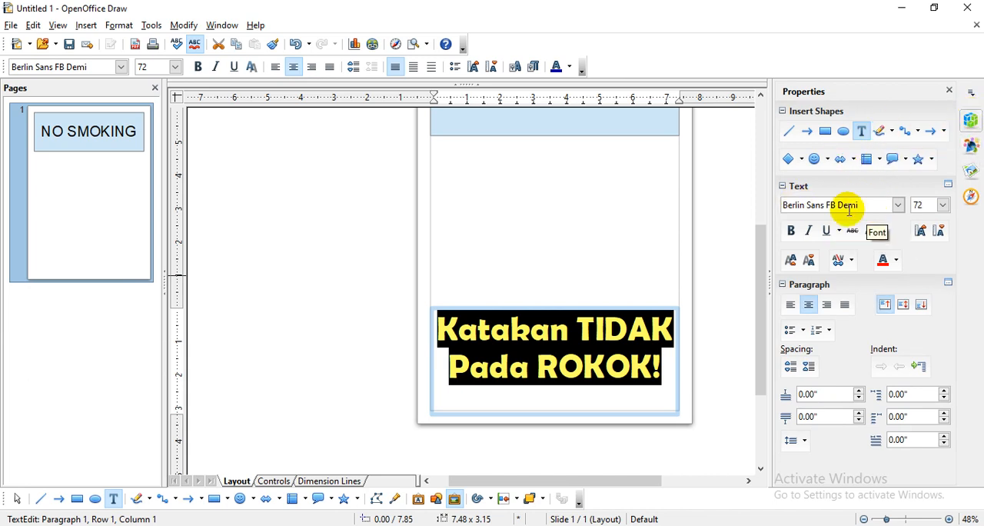
{"action": "left_click", "coordinate": [653, 335]}
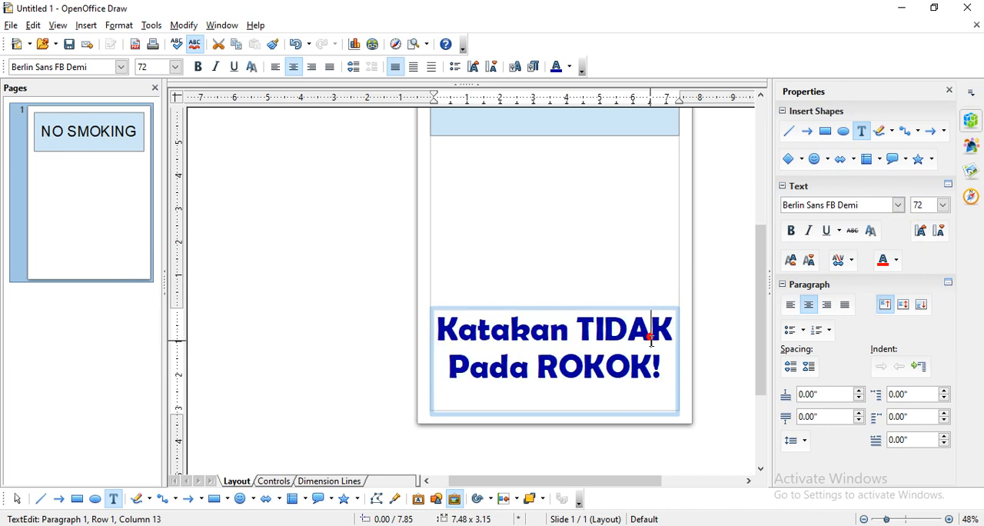
{"action": "left_click_drag", "start_coordinate": [661, 364], "coordinate": [428, 329]}
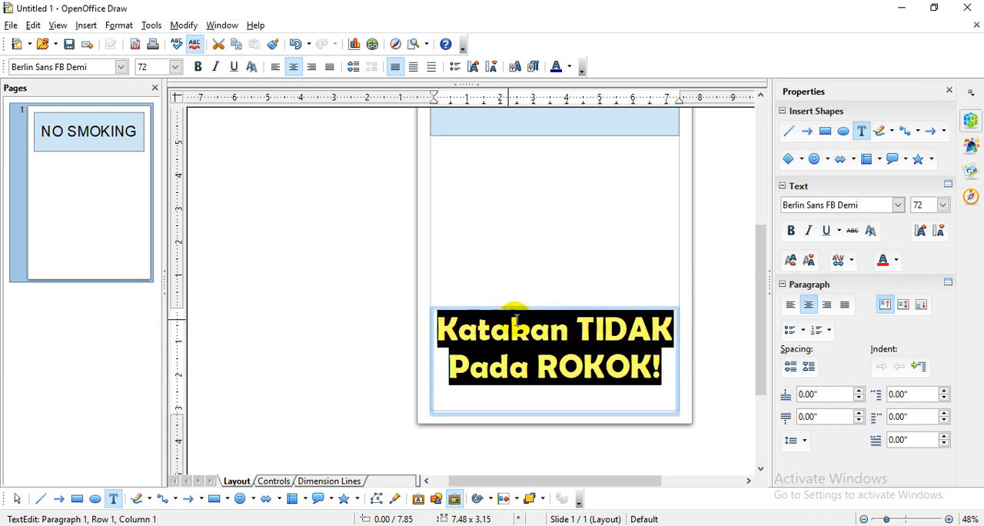
- Make the NO SMOKING text in the banner rectangle bold and deselect it
{"action": "scroll", "coordinate": [518, 323], "scroll_direction": "up", "scroll_amount": 1}
{"action": "scroll", "coordinate": [542, 304], "scroll_direction": "up", "scroll_amount": 1}
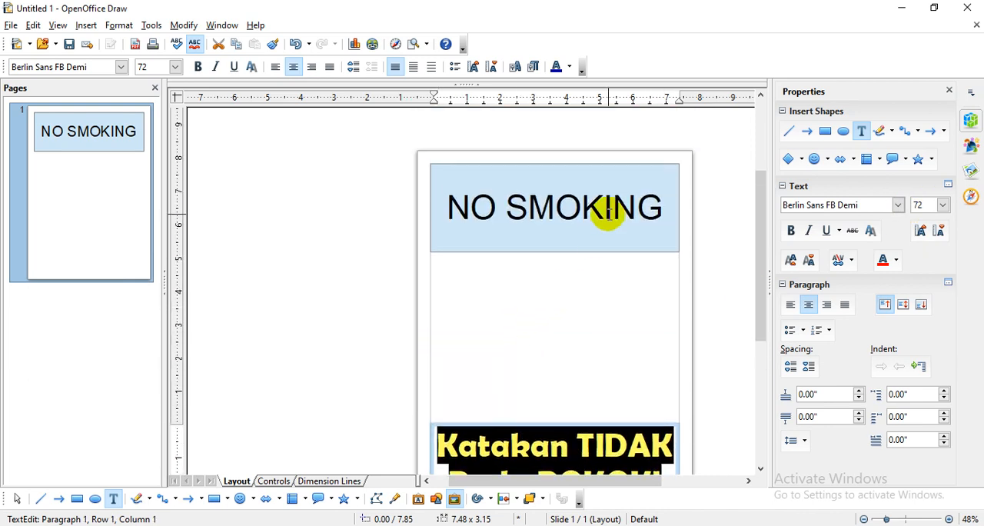
{"action": "left_click", "coordinate": [606, 208]}
{"action": "left_click_drag", "start_coordinate": [661, 209], "coordinate": [448, 193]}
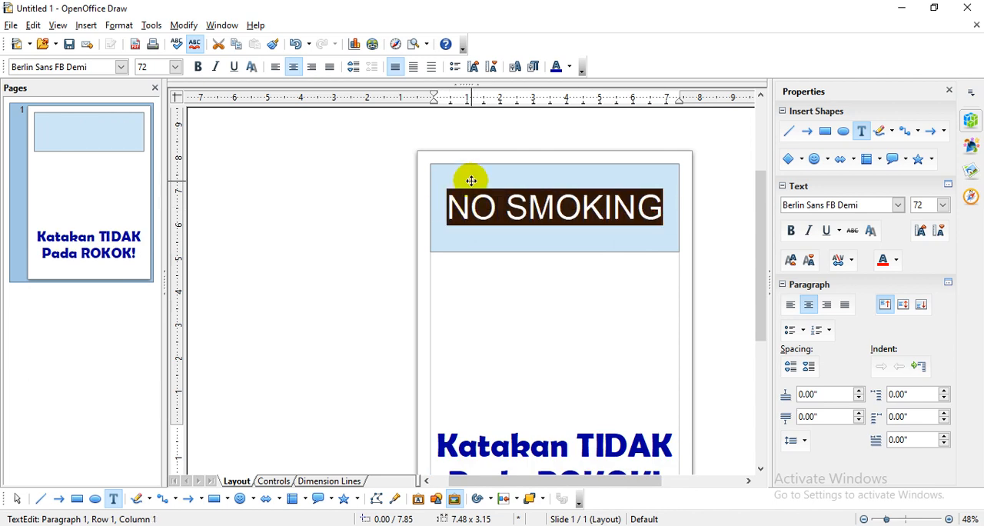
{"action": "left_click", "coordinate": [198, 68]}
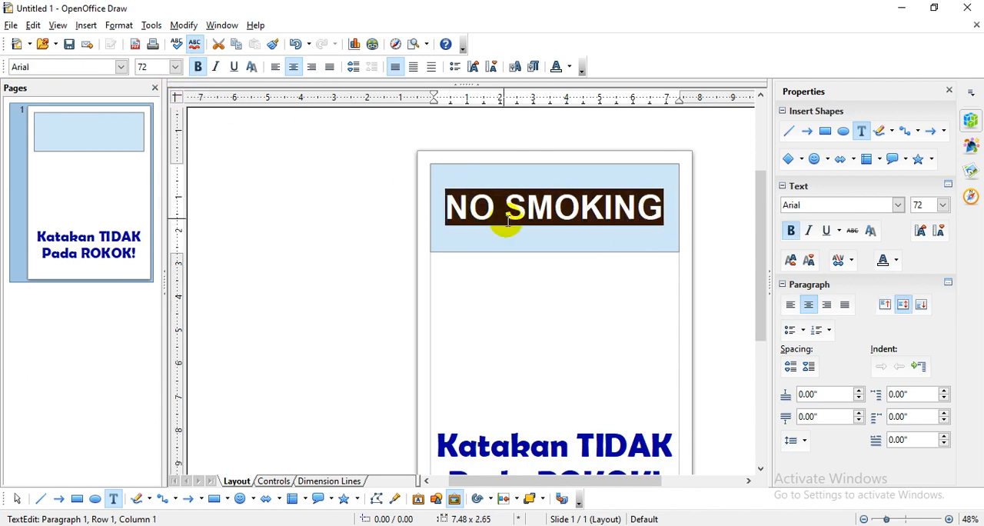
{"action": "left_click", "coordinate": [547, 231]}
{"action": "left_click", "coordinate": [593, 308]}
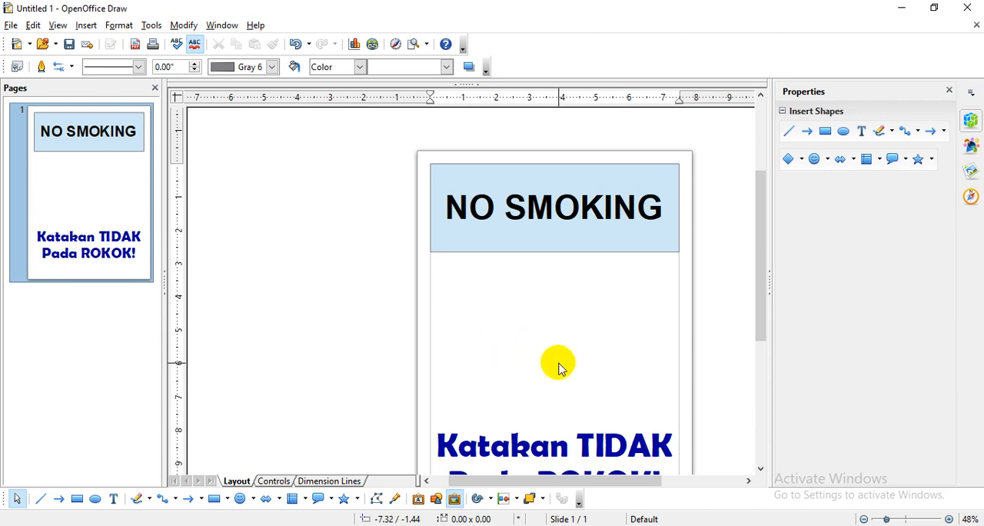
- Insert the No_Smoking picture from the Gambar Kelas 5 (2018) folder inside File Gambar Smart Explorer K-13 on drive C
{"action": "left_click", "coordinate": [88, 26]}
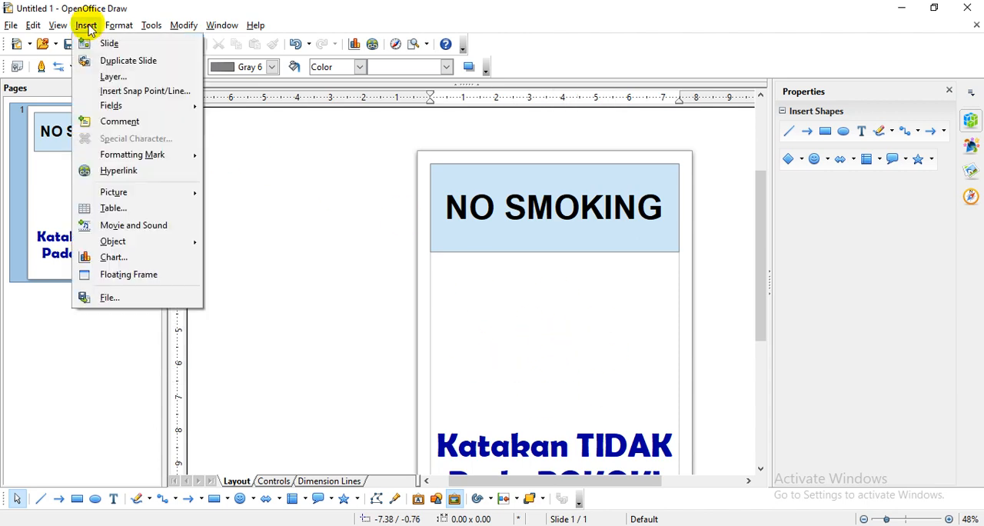
{"action": "mouse_move", "coordinate": [176, 199]}
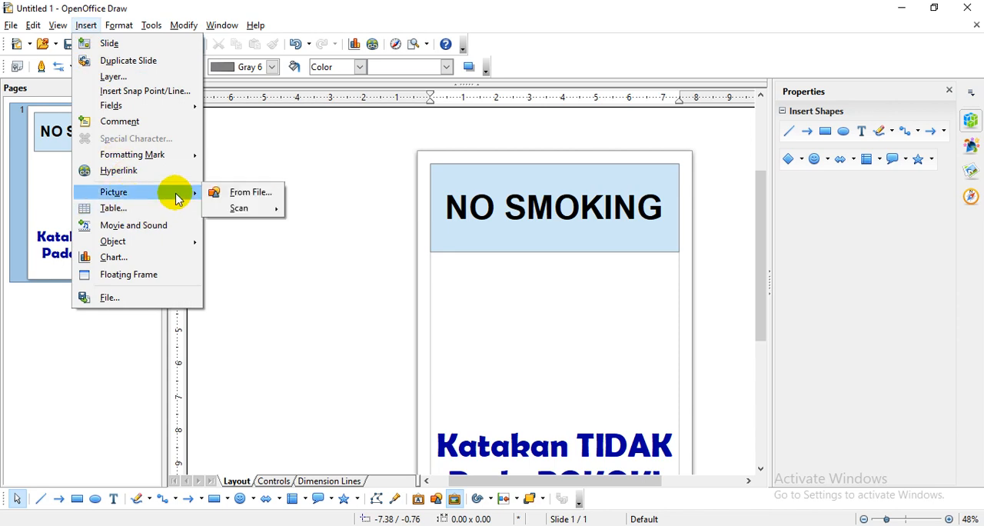
{"action": "left_click", "coordinate": [243, 193]}
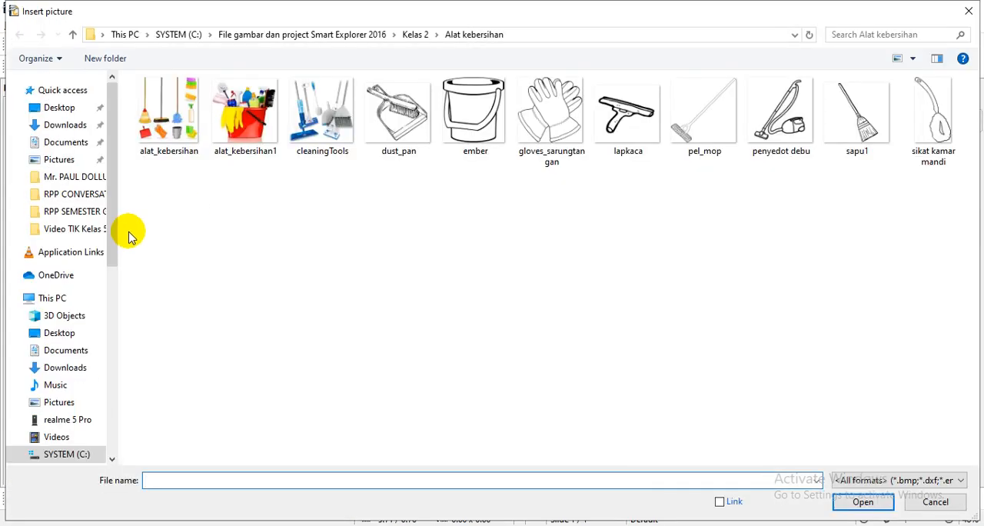
{"action": "left_click_drag", "start_coordinate": [113, 219], "coordinate": [114, 293]}
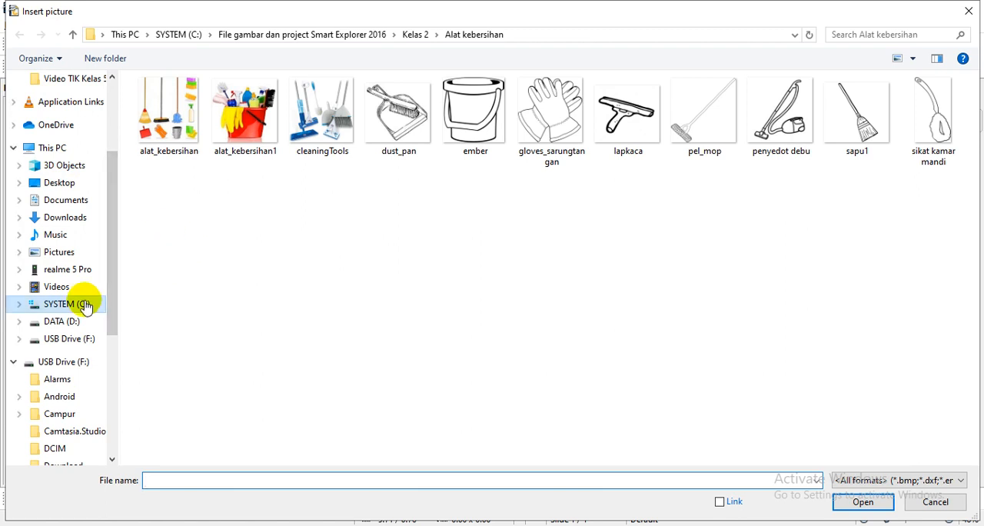
{"action": "left_click", "coordinate": [85, 305]}
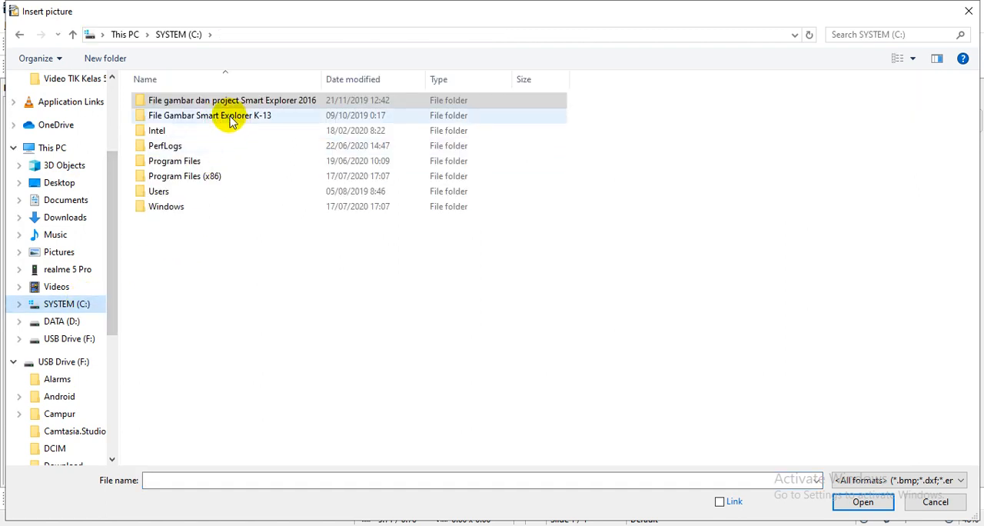
{"action": "double_click", "coordinate": [267, 119]}
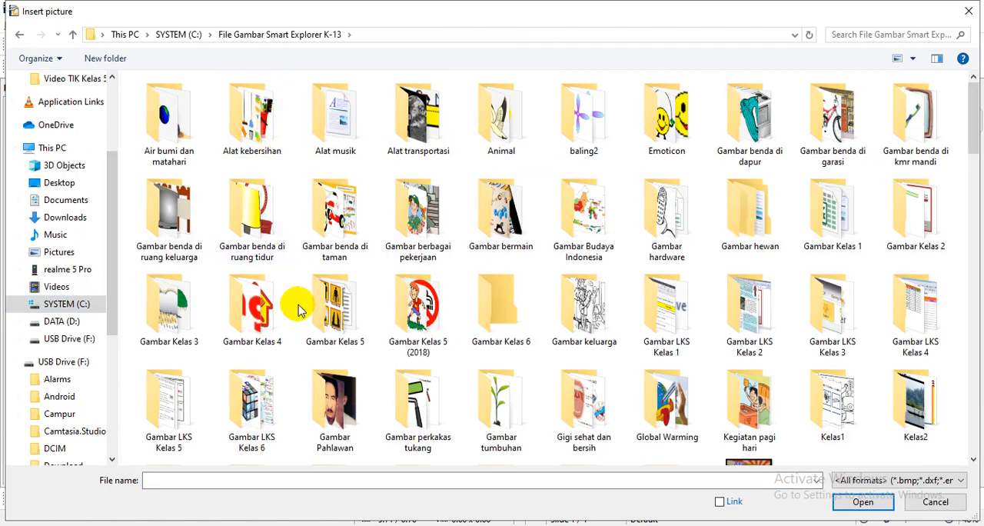
{"action": "double_click", "coordinate": [428, 322]}
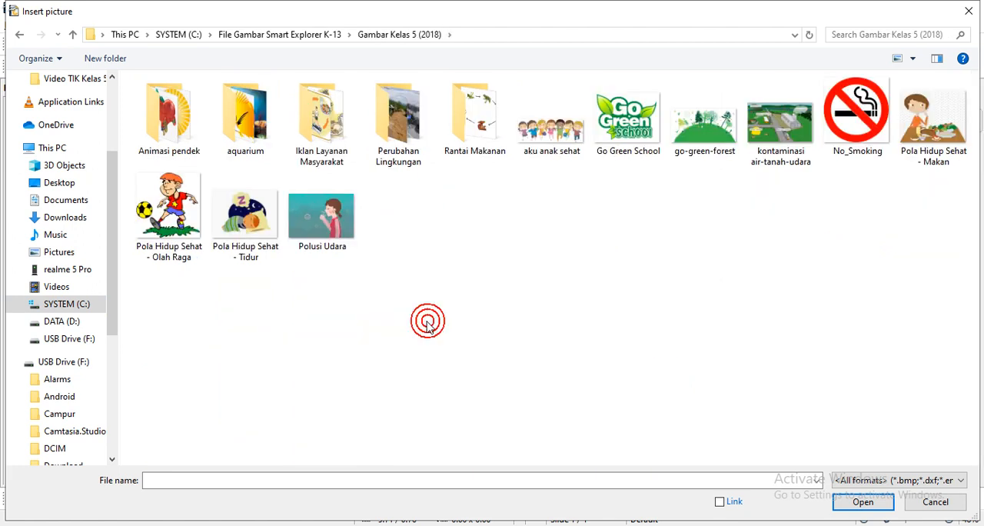
{"action": "left_click", "coordinate": [857, 111]}
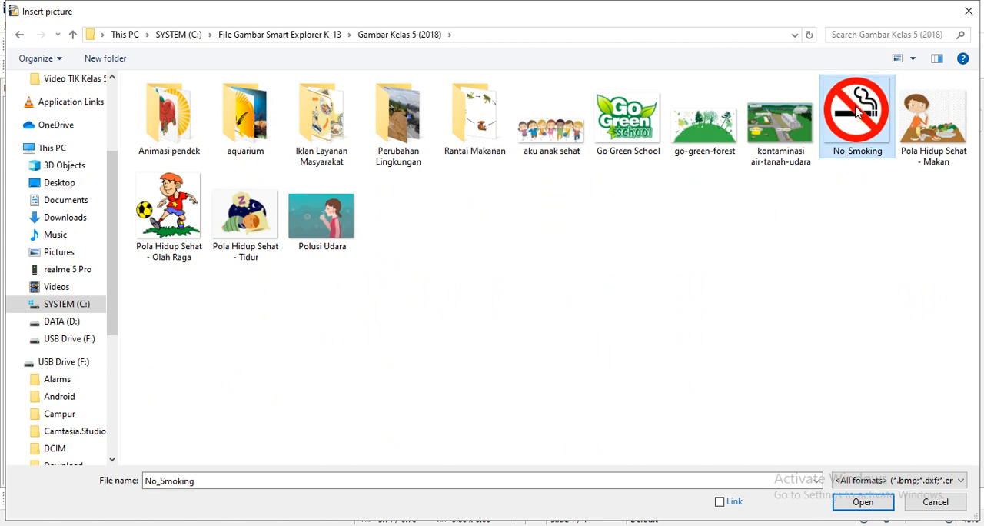
{"action": "left_click", "coordinate": [870, 505]}
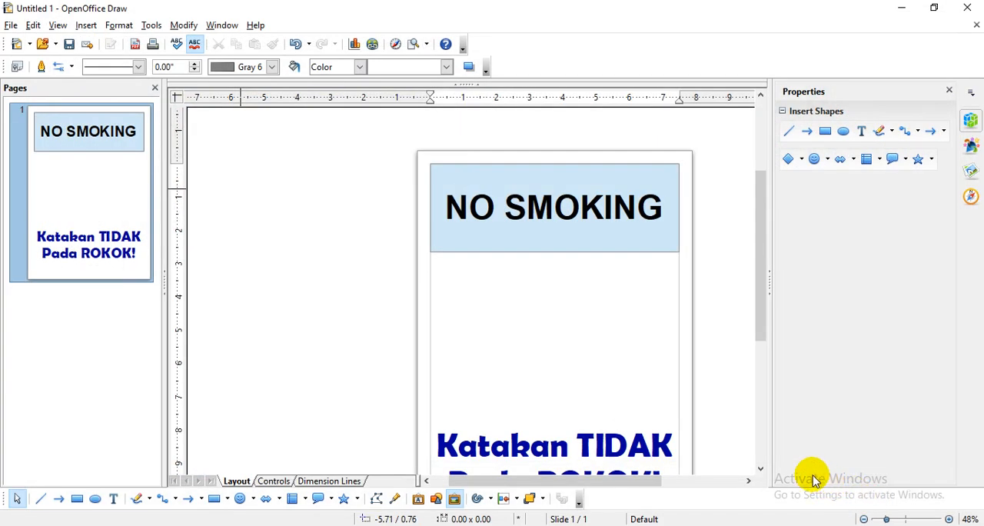
- Shrink the No_Smoking picture to about 4.43 × 4.50 inches, center it between the banner and the slogan, and deselect it
{"action": "scroll", "coordinate": [626, 362], "scroll_direction": "down", "scroll_amount": 1}
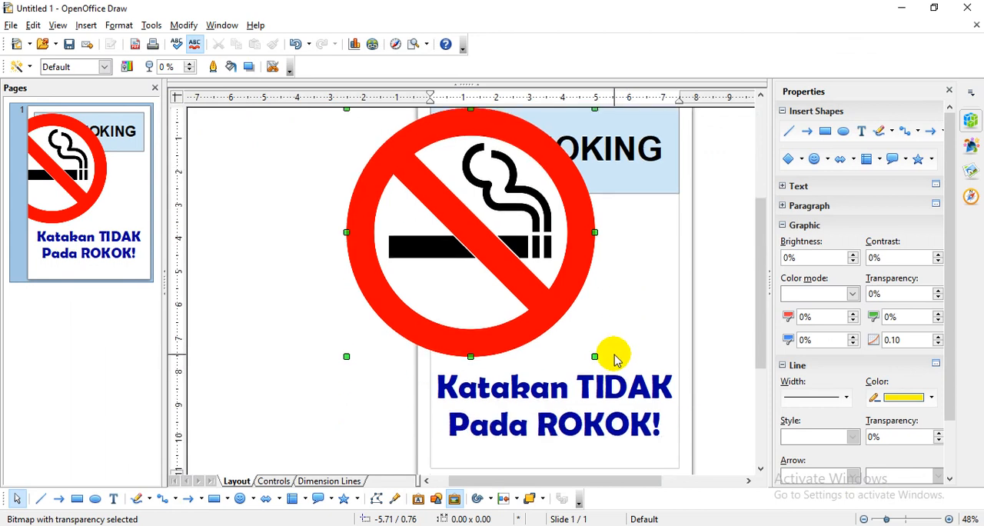
{"action": "left_click_drag", "start_coordinate": [596, 355], "coordinate": [502, 256]}
{"action": "left_click_drag", "start_coordinate": [424, 164], "coordinate": [555, 276]}
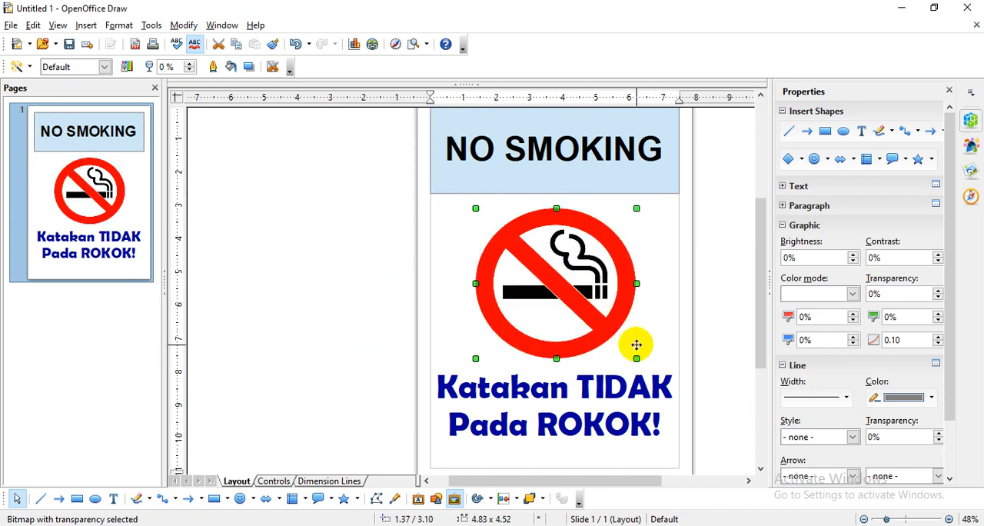
{"action": "left_click_drag", "start_coordinate": [637, 357], "coordinate": [623, 357]}
{"action": "left_click_drag", "start_coordinate": [542, 276], "coordinate": [549, 283]}
{"action": "left_click", "coordinate": [666, 289]}
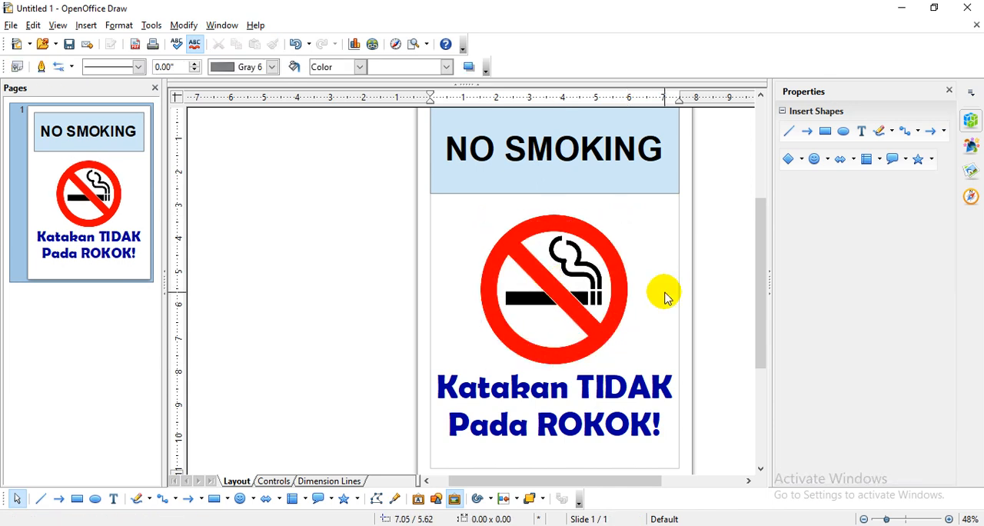
- Review the whole poster from the NO SMOKING banner down to the slogan
{"action": "scroll", "coordinate": [661, 308], "scroll_direction": "down", "scroll_amount": 3}
{"action": "scroll", "coordinate": [659, 317], "scroll_direction": "up", "scroll_amount": 4}
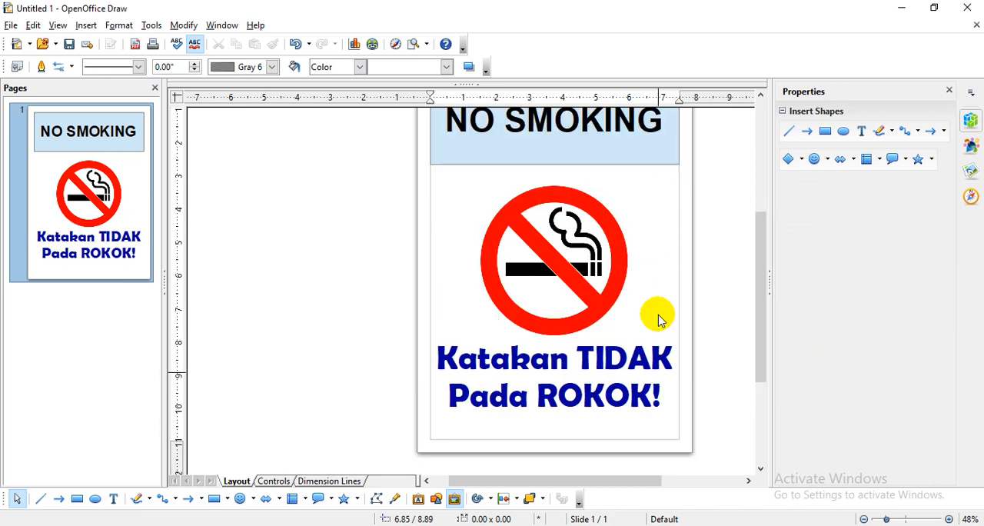
{"action": "scroll", "coordinate": [659, 319], "scroll_direction": "up", "scroll_amount": 1}
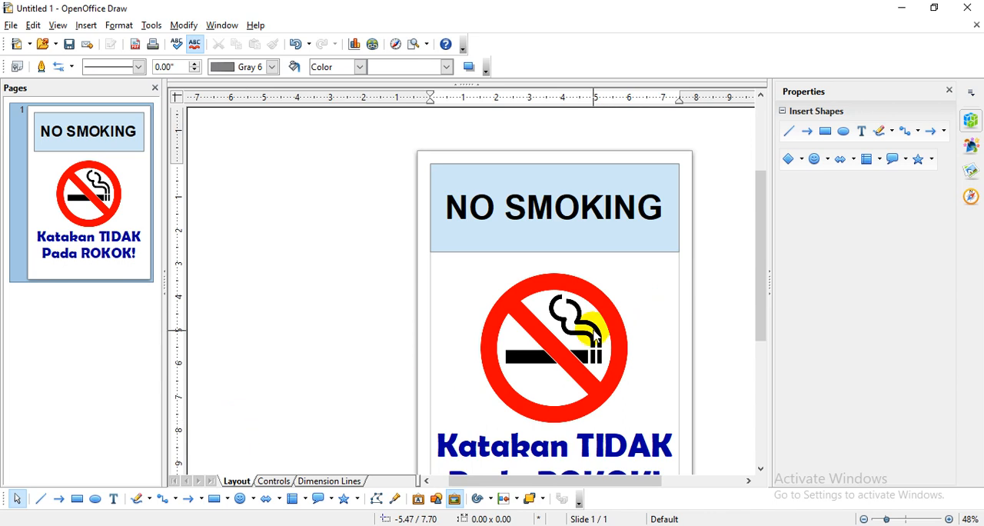
{"action": "scroll", "coordinate": [583, 336], "scroll_direction": "down", "scroll_amount": 3}
{"action": "scroll", "coordinate": [583, 336], "scroll_direction": "up", "scroll_amount": 3}
{"action": "scroll", "coordinate": [579, 327], "scroll_direction": "up", "scroll_amount": 2}
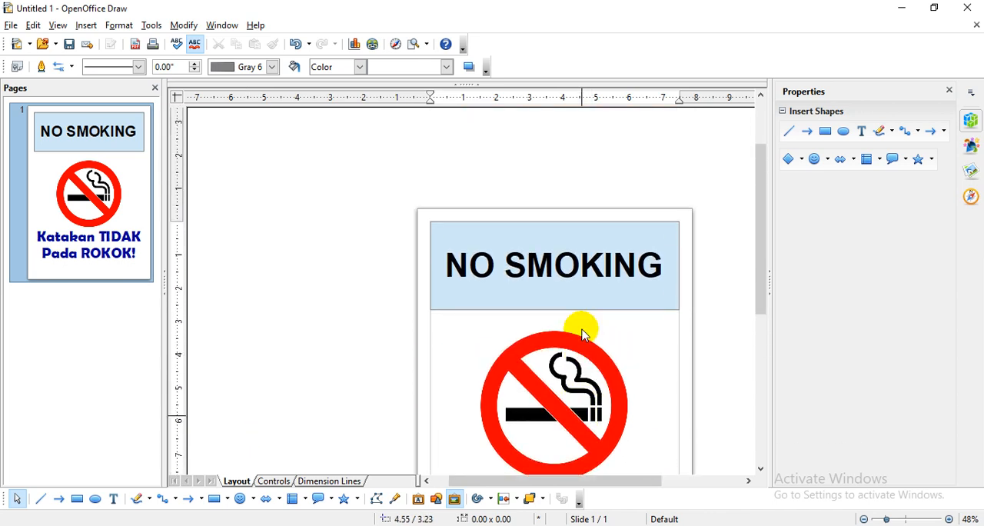
{"action": "scroll", "coordinate": [576, 326], "scroll_direction": "down", "scroll_amount": 5}
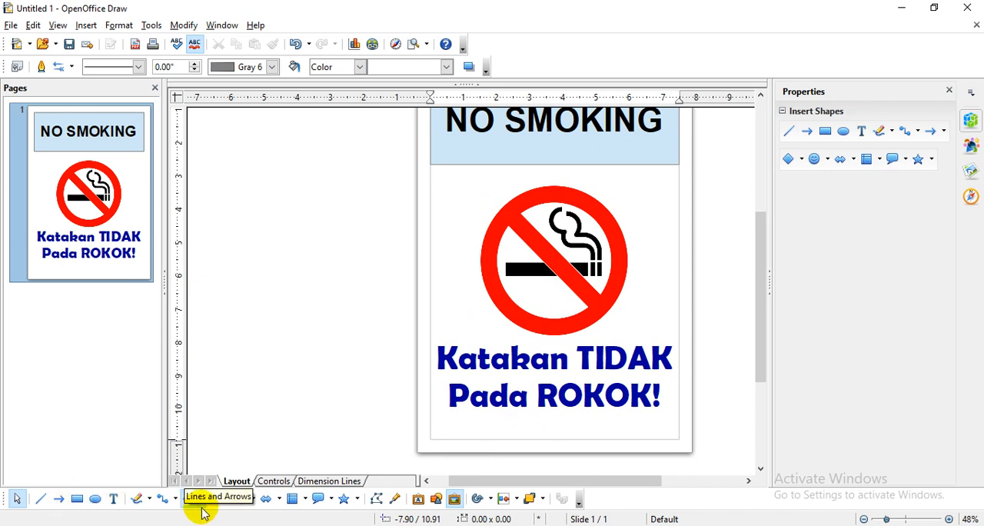
{"action": "left_click", "coordinate": [228, 501]}
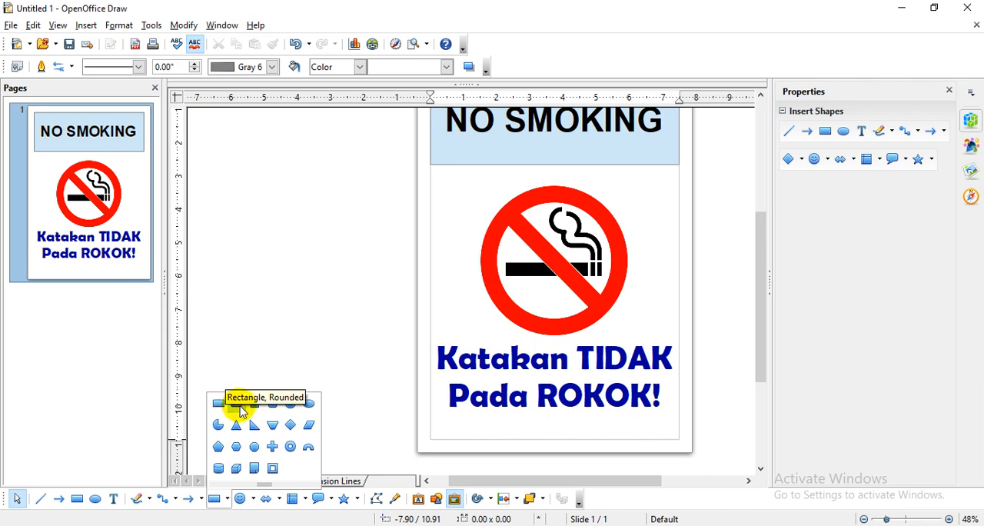
{"action": "left_click", "coordinate": [484, 379]}
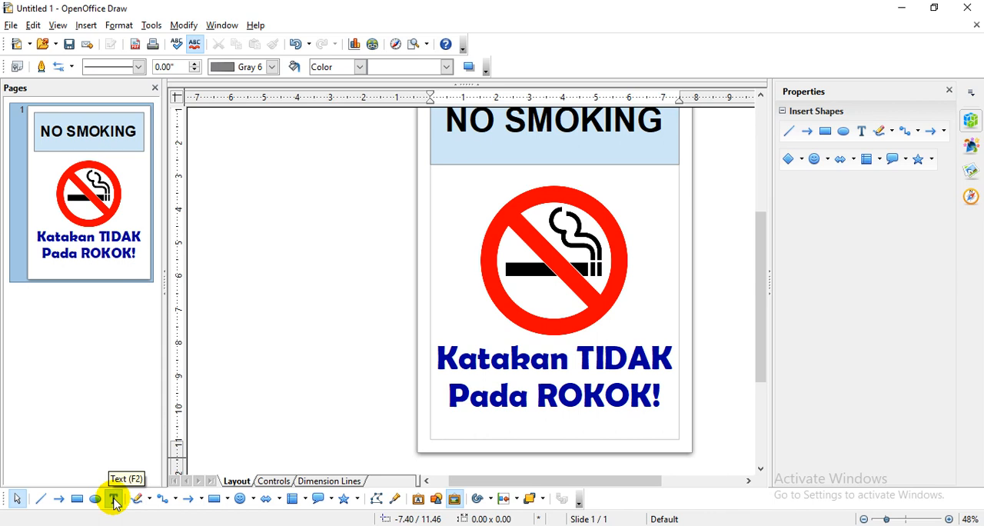
{"action": "scroll", "coordinate": [538, 358], "scroll_direction": "up", "scroll_amount": 2}
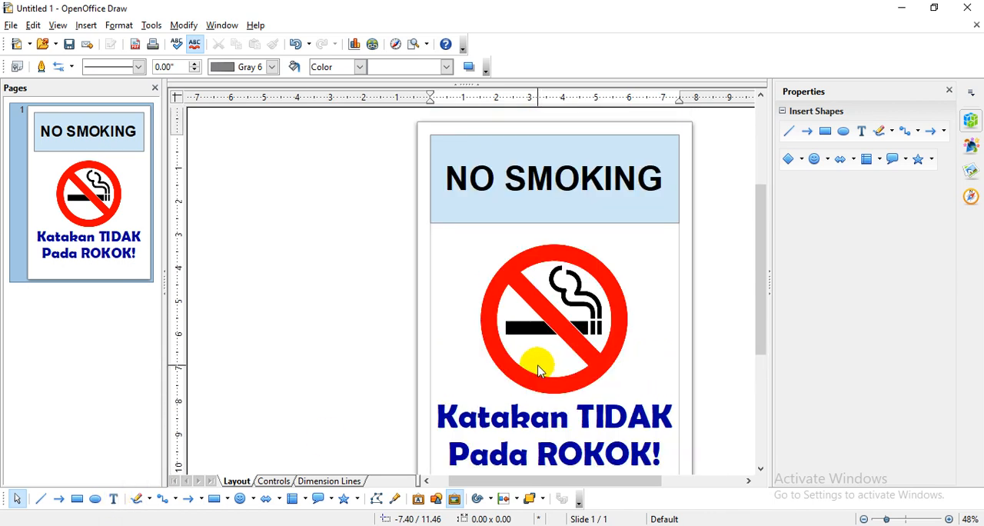
{"action": "left_click", "coordinate": [559, 291]}
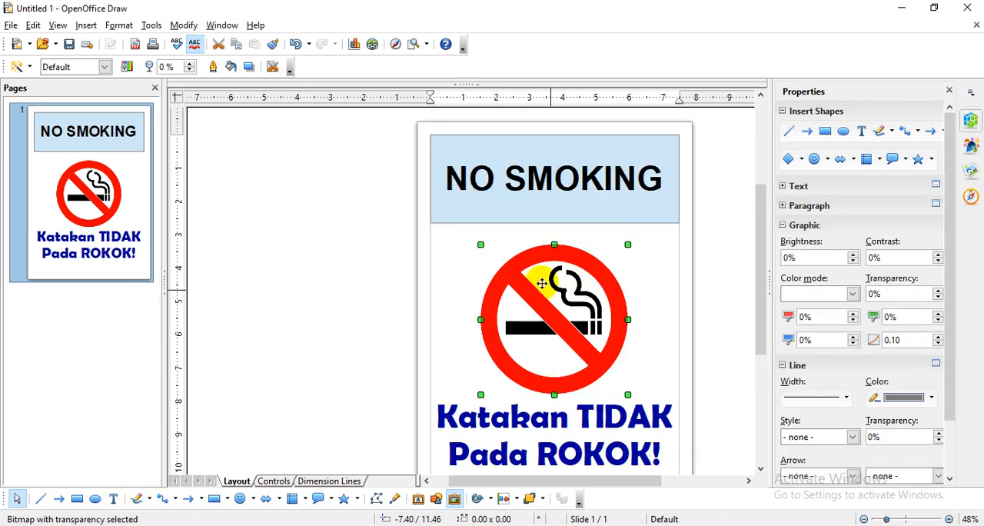
{"action": "left_click", "coordinate": [86, 26]}
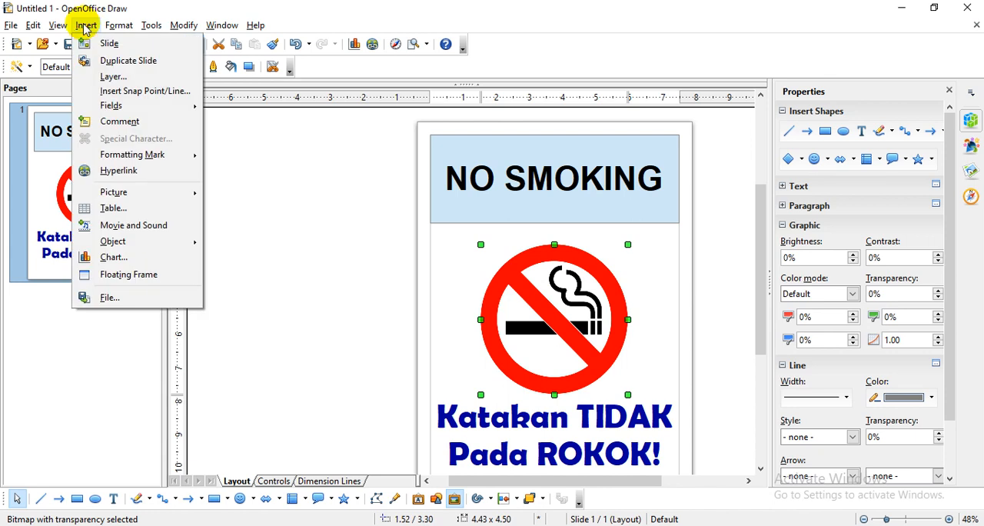
{"action": "mouse_move", "coordinate": [123, 193]}
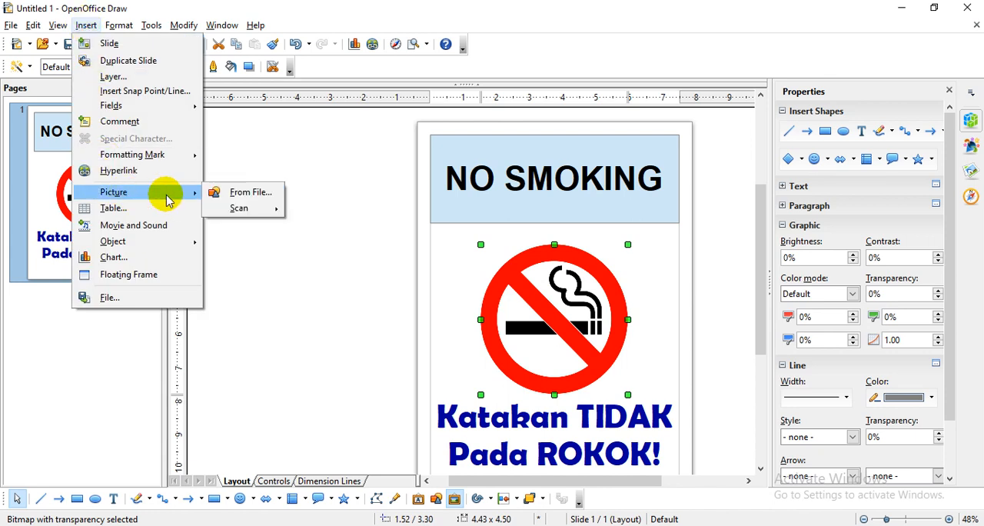
{"action": "left_click", "coordinate": [226, 198]}
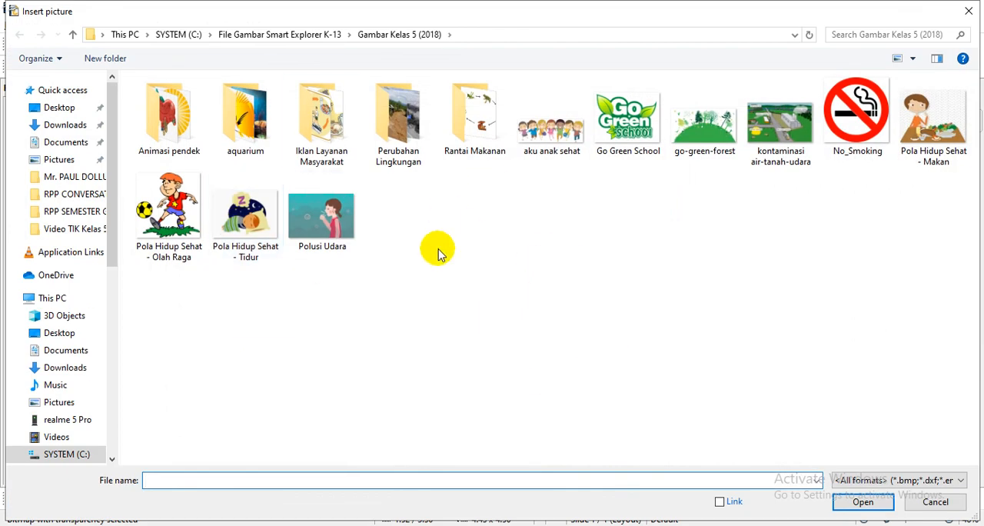
{"action": "left_click", "coordinate": [936, 502]}
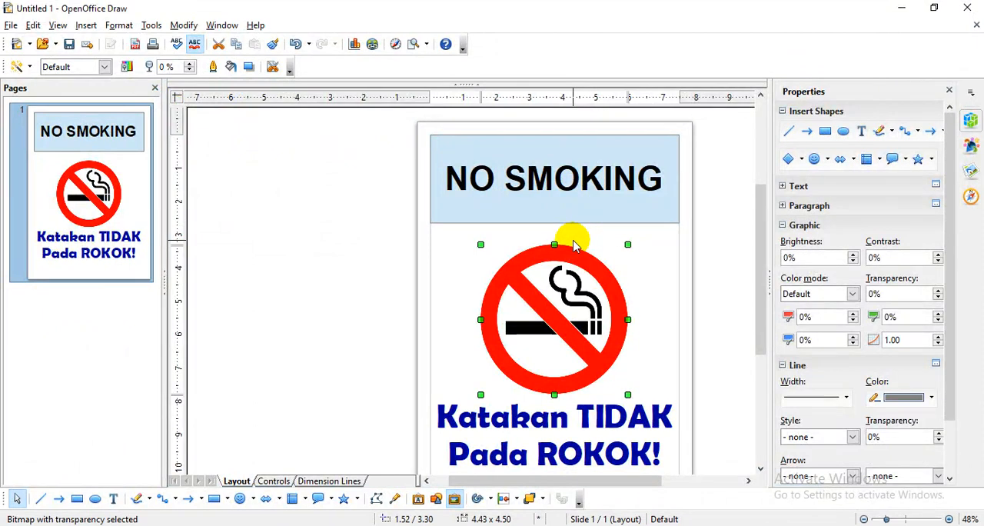
{"action": "left_click", "coordinate": [338, 276]}
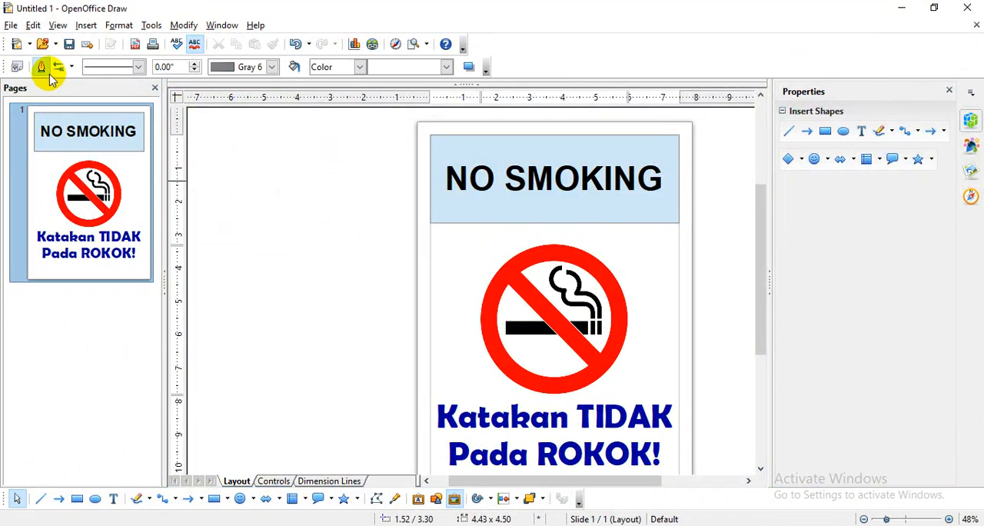
- Create a new blank drawing for a second poster
{"action": "left_click", "coordinate": [11, 26]}
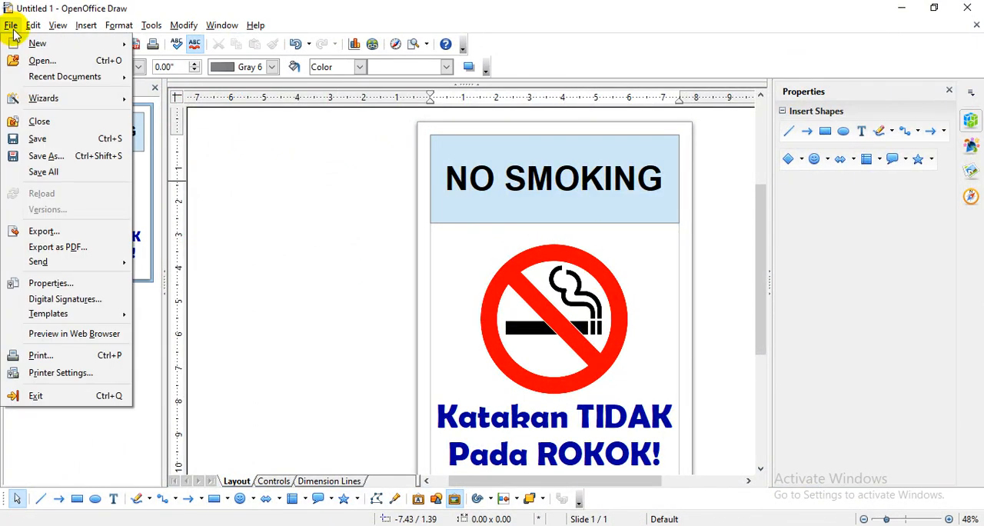
{"action": "mouse_move", "coordinate": [27, 43]}
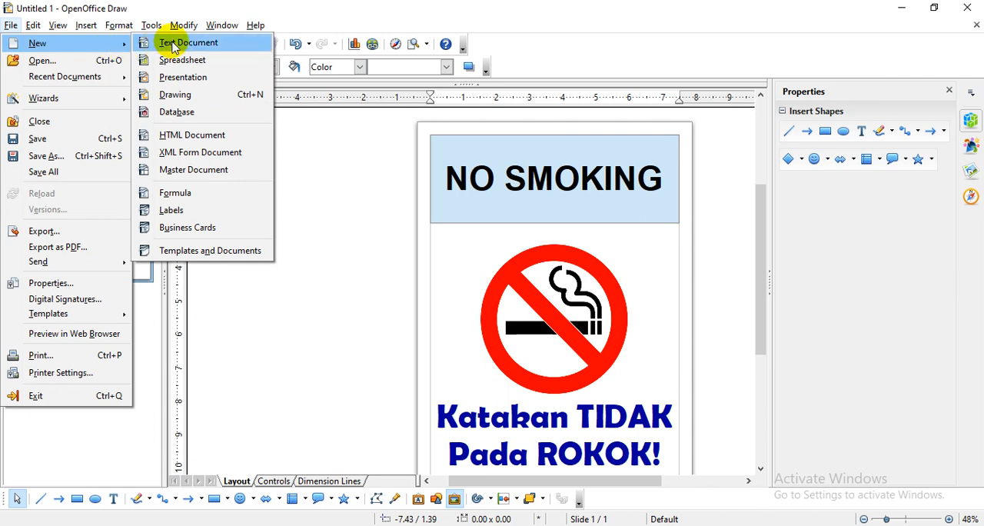
{"action": "left_click", "coordinate": [176, 95]}
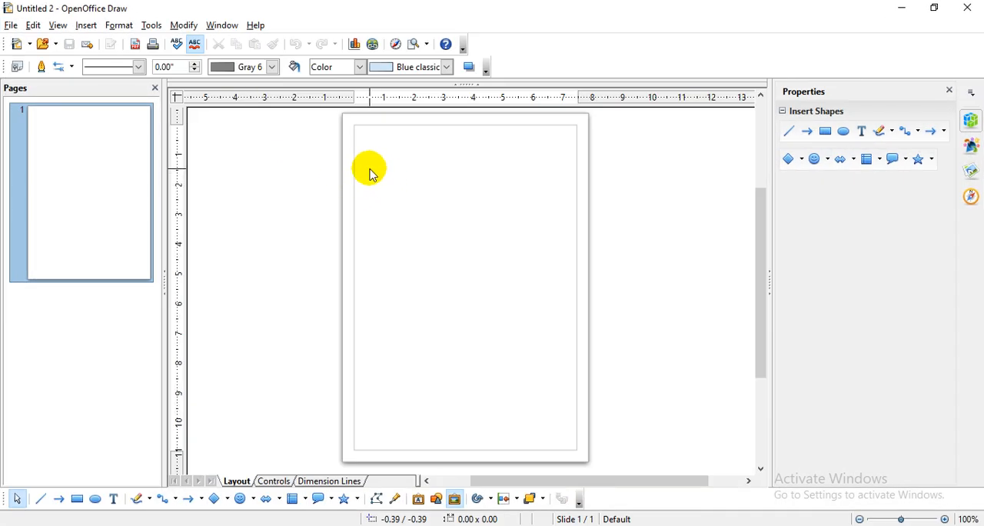
- Draw a rounded rectangle about 7.48 × 2.60 inches across the upper part of the page and enter RAJINLAH BELAJAR in it
{"action": "left_click", "coordinate": [229, 502]}
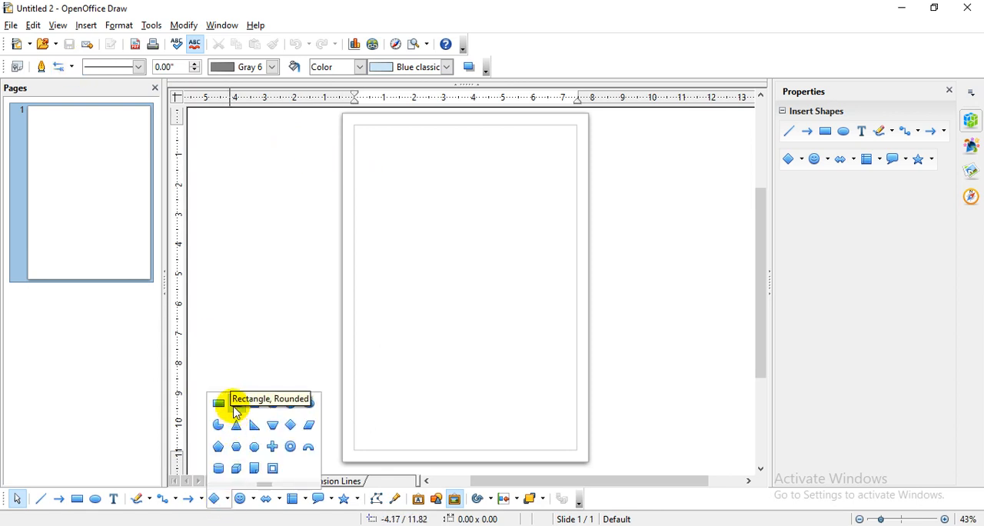
{"action": "left_click", "coordinate": [233, 406]}
{"action": "left_click_drag", "start_coordinate": [357, 131], "coordinate": [573, 205]}
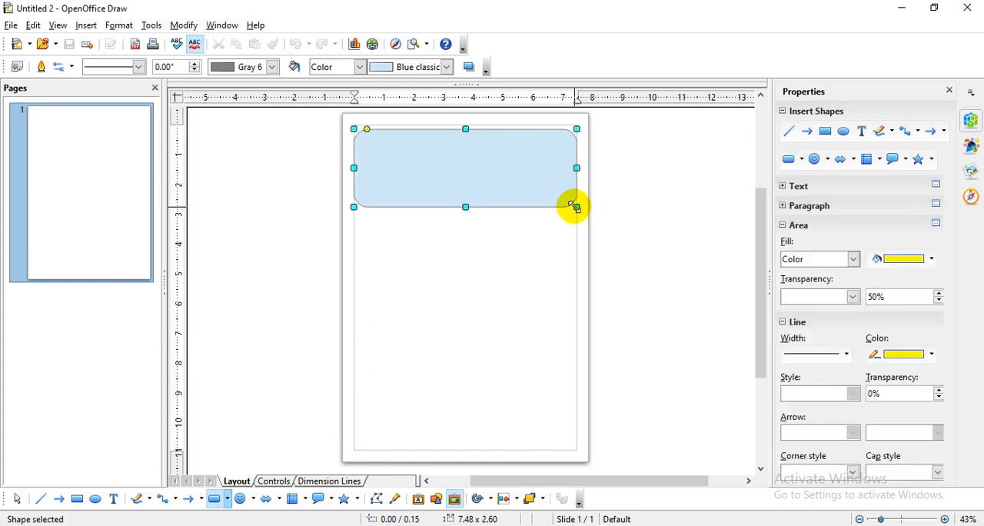
{"action": "double_click", "coordinate": [485, 170]}
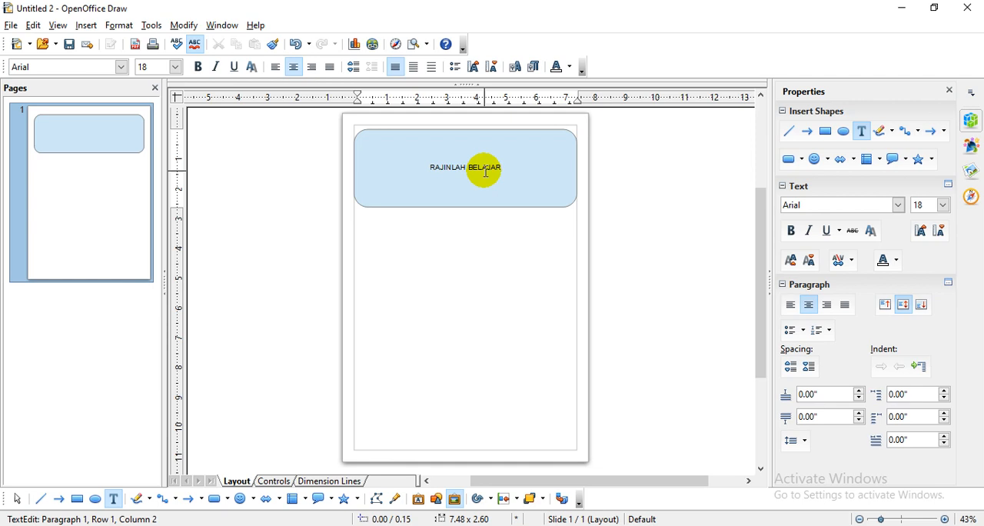
{"action": "left_click", "coordinate": [479, 310]}
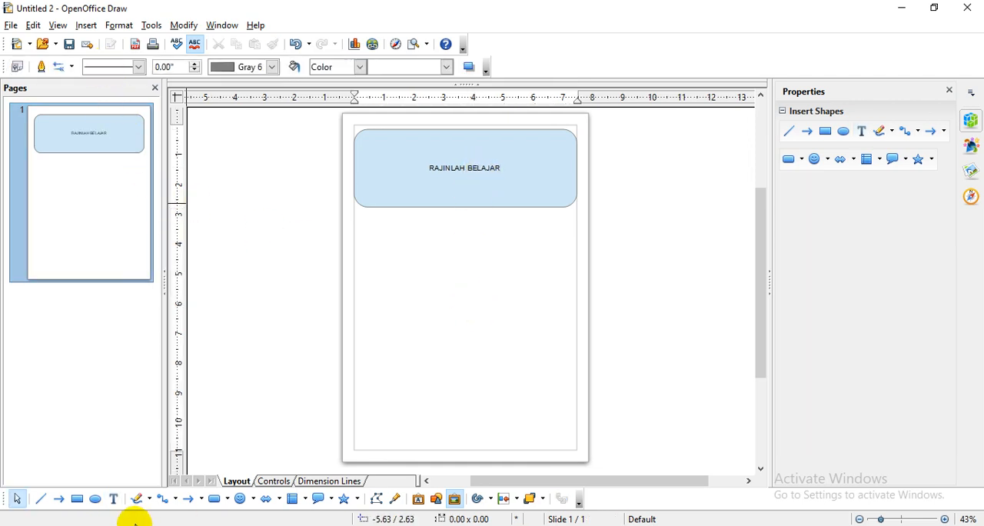
- Make the RAJINLAH BELAJAR text in the rounded banner bold
{"action": "left_click", "coordinate": [500, 167]}
{"action": "left_click", "coordinate": [502, 168]}
{"action": "triple_click", "coordinate": [502, 167]}
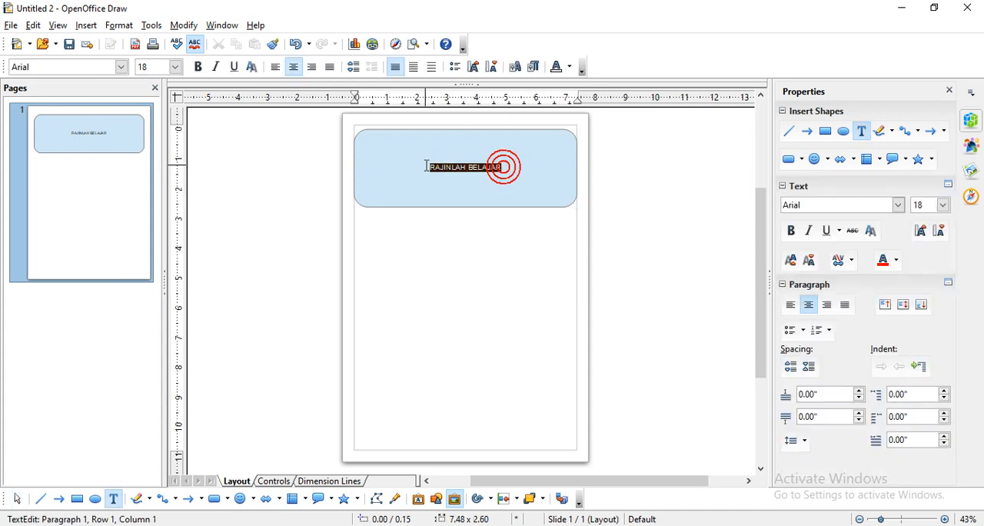
{"action": "left_click", "coordinate": [197, 68]}
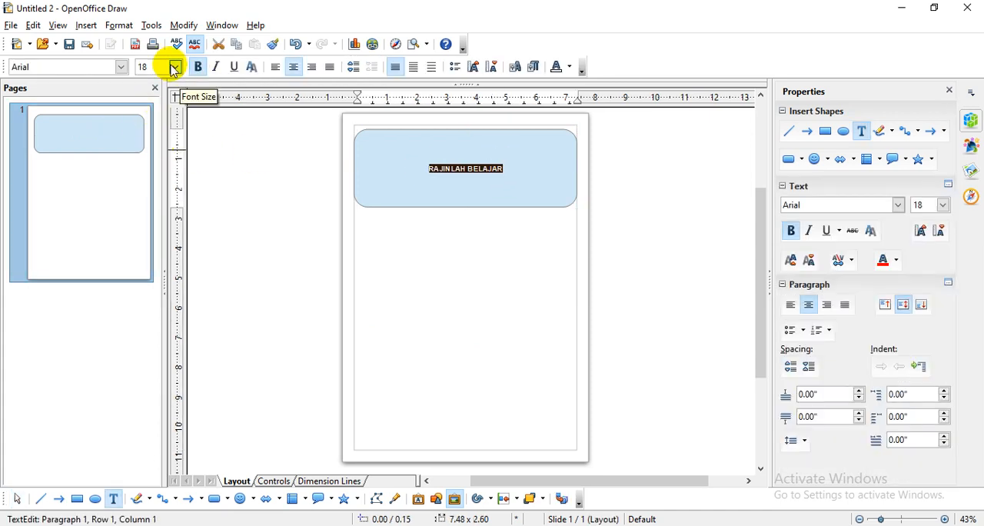
- Try font sizes 72, 60 and 54 on the RAJINLAH BELAJAR banner title
{"action": "left_click", "coordinate": [175, 67]}
{"action": "scroll", "coordinate": [165, 151], "scroll_direction": "down", "scroll_amount": 4}
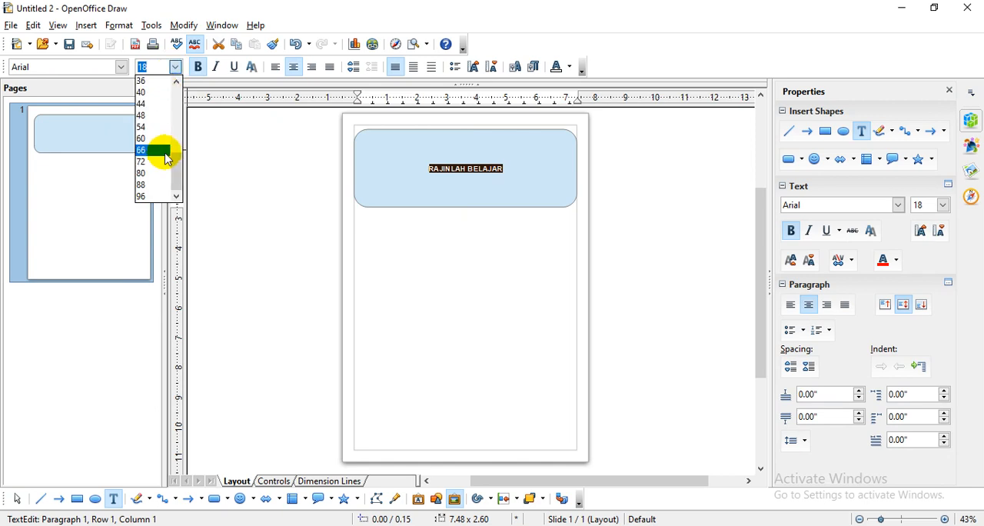
{"action": "left_click", "coordinate": [152, 165]}
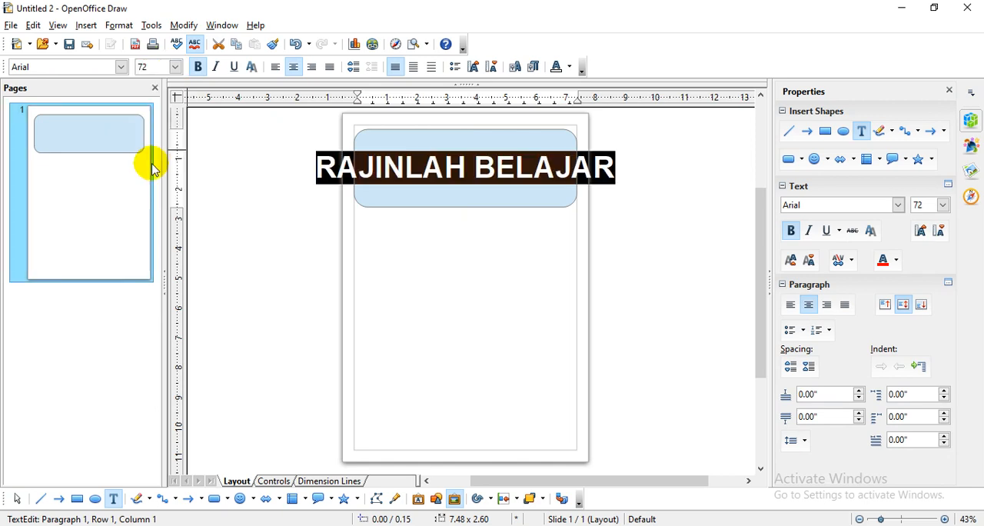
{"action": "left_click", "coordinate": [176, 67]}
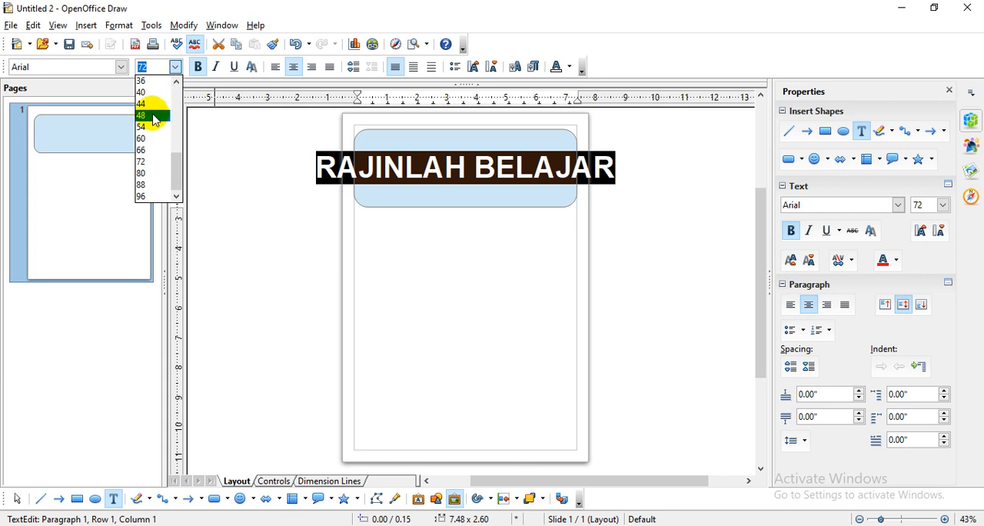
{"action": "left_click", "coordinate": [153, 138]}
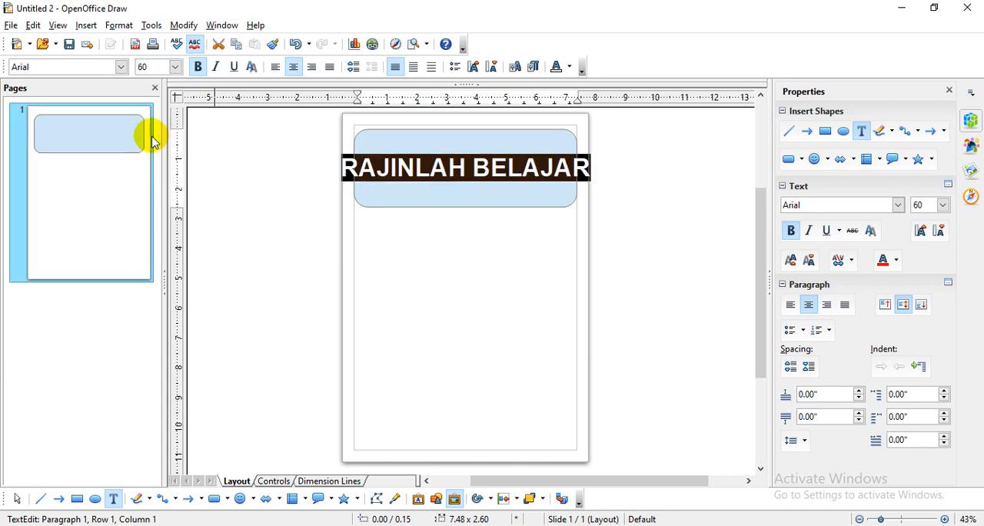
{"action": "left_click", "coordinate": [175, 68]}
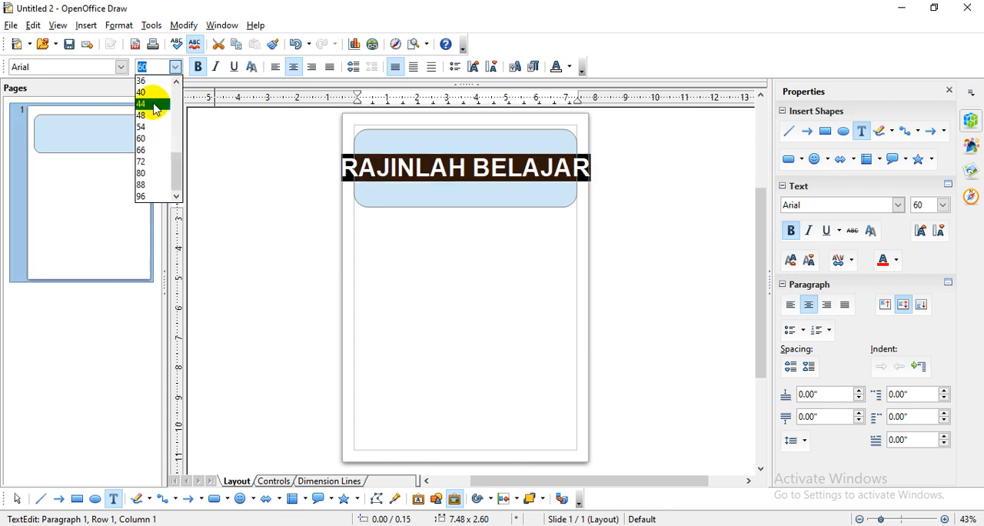
{"action": "left_click", "coordinate": [150, 128]}
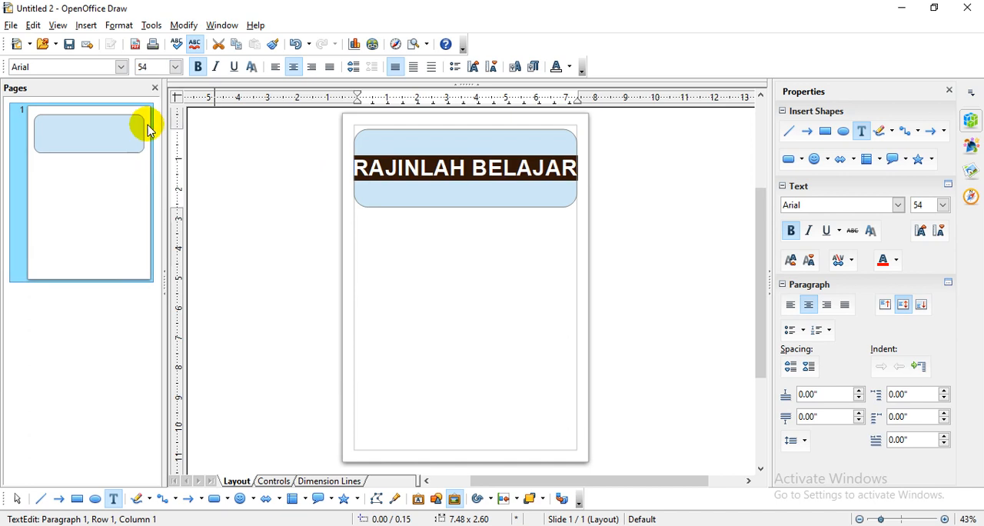
- Set the banner title's font size to 50 and finish editing its text
{"action": "left_click", "coordinate": [174, 68]}
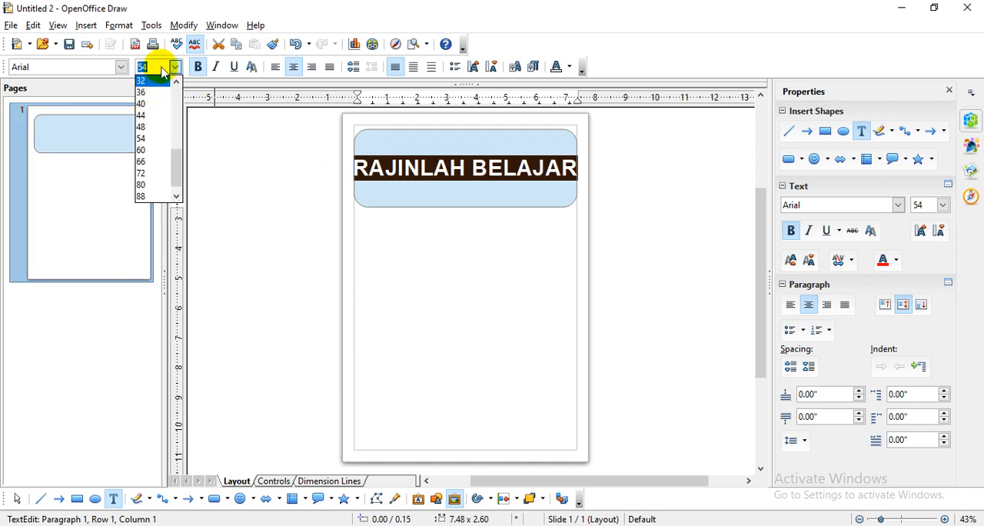
{"action": "left_click", "coordinate": [160, 67]}
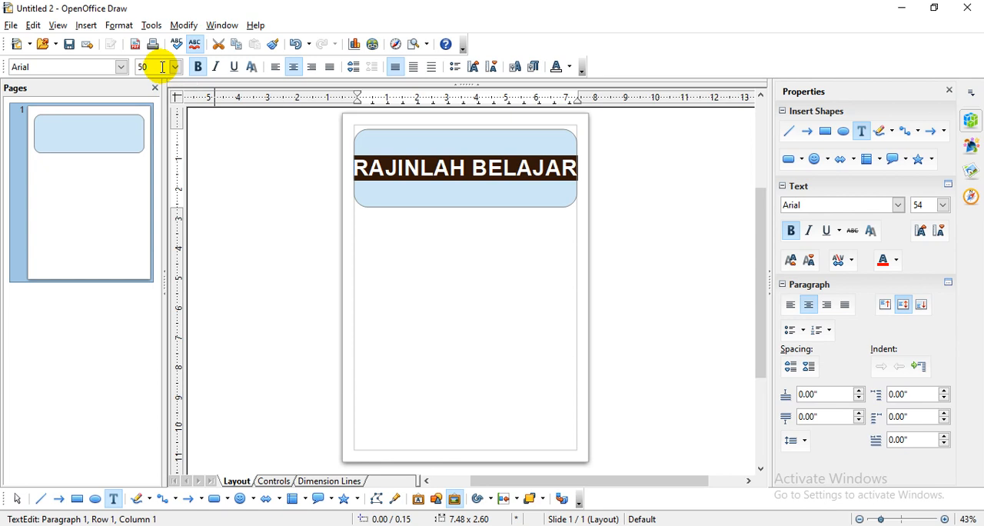
{"action": "key", "text": "Return"}
{"action": "left_click", "coordinate": [455, 224]}
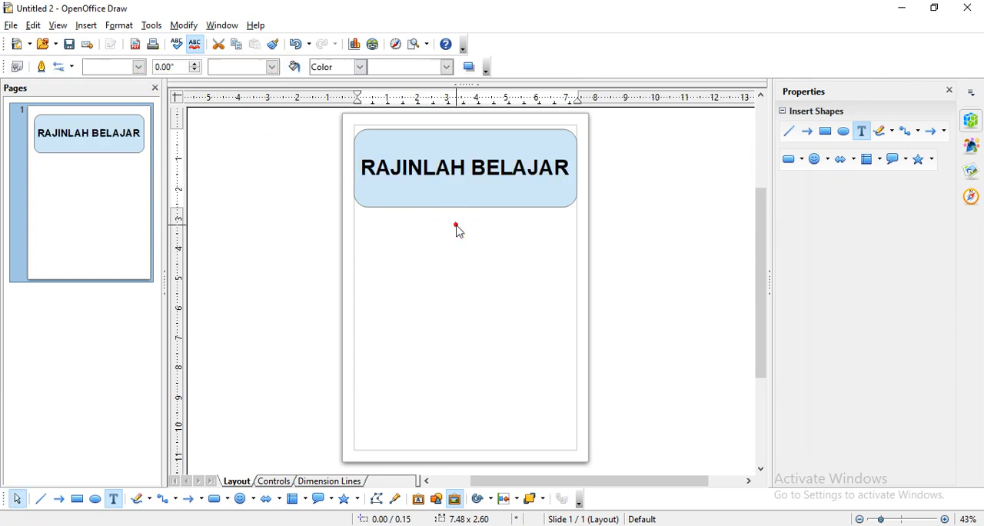
- Try a magenta font color on the whole RAJINLAH BELAJAR title
{"action": "left_click", "coordinate": [437, 158]}
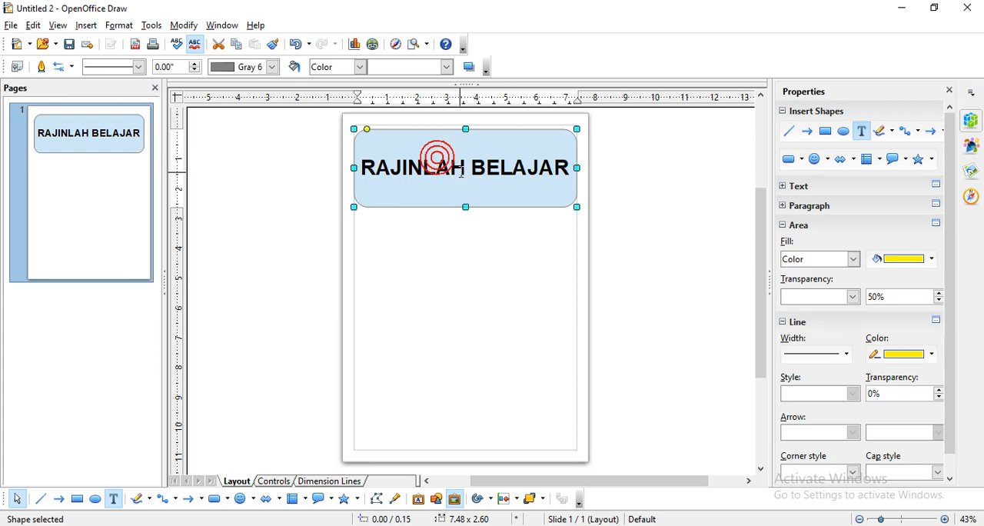
{"action": "left_click", "coordinate": [455, 165]}
{"action": "left_click_drag", "start_coordinate": [569, 164], "coordinate": [358, 165]}
{"action": "left_click", "coordinate": [895, 260]}
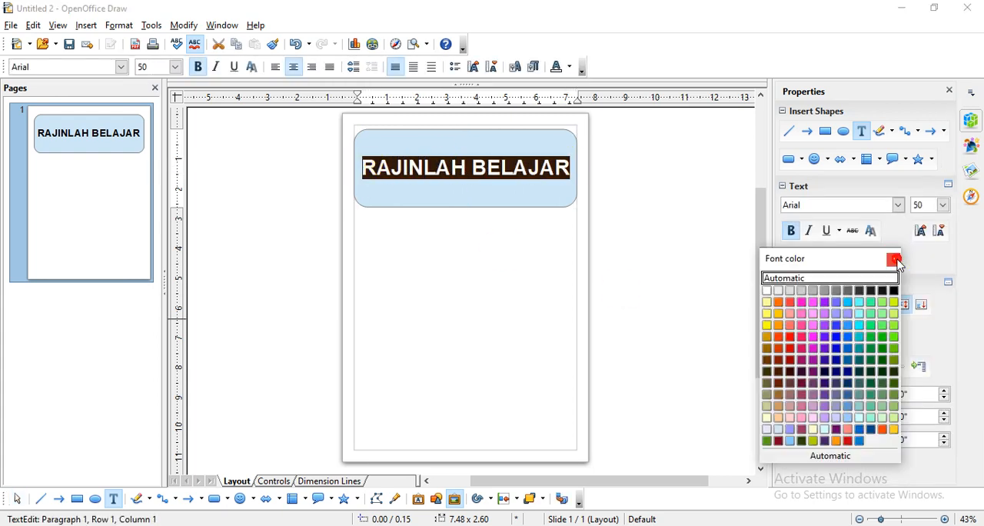
{"action": "left_click", "coordinate": [802, 302]}
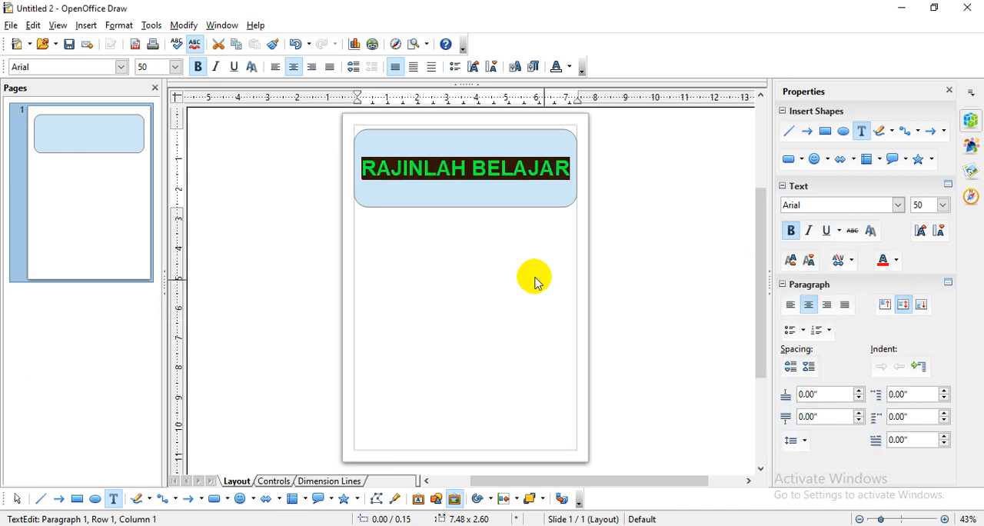
{"action": "left_click", "coordinate": [530, 268]}
- Change the RAJINLAH BELAJAR title's font color to blue and deselect the banner
{"action": "left_click", "coordinate": [557, 168]}
{"action": "left_click_drag", "start_coordinate": [559, 165], "coordinate": [377, 168]}
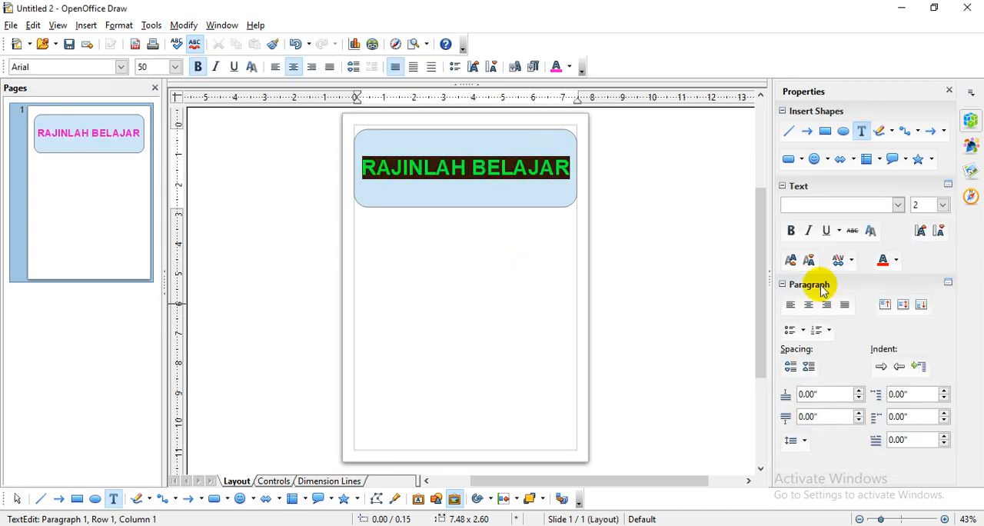
{"action": "left_click", "coordinate": [895, 260]}
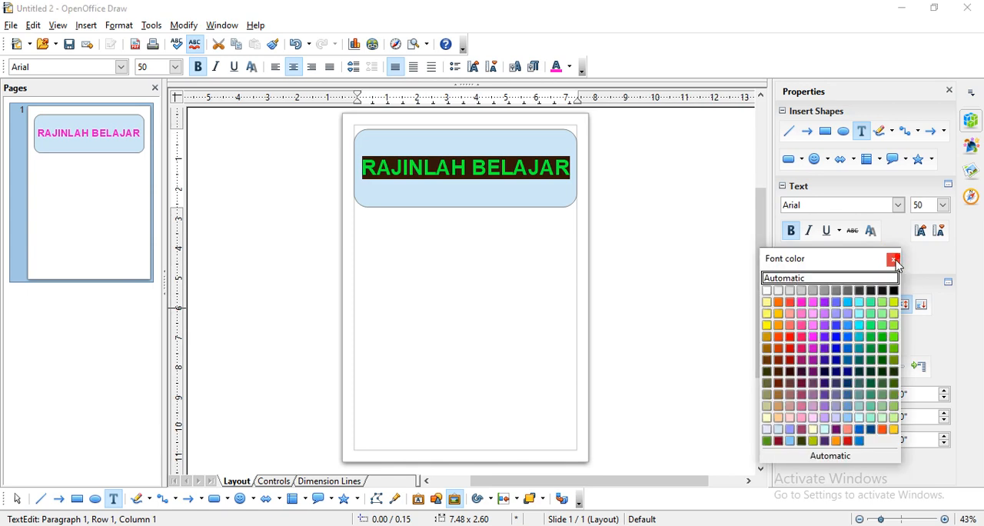
{"action": "left_click", "coordinate": [837, 339]}
{"action": "left_click", "coordinate": [544, 189]}
{"action": "left_click", "coordinate": [481, 315]}
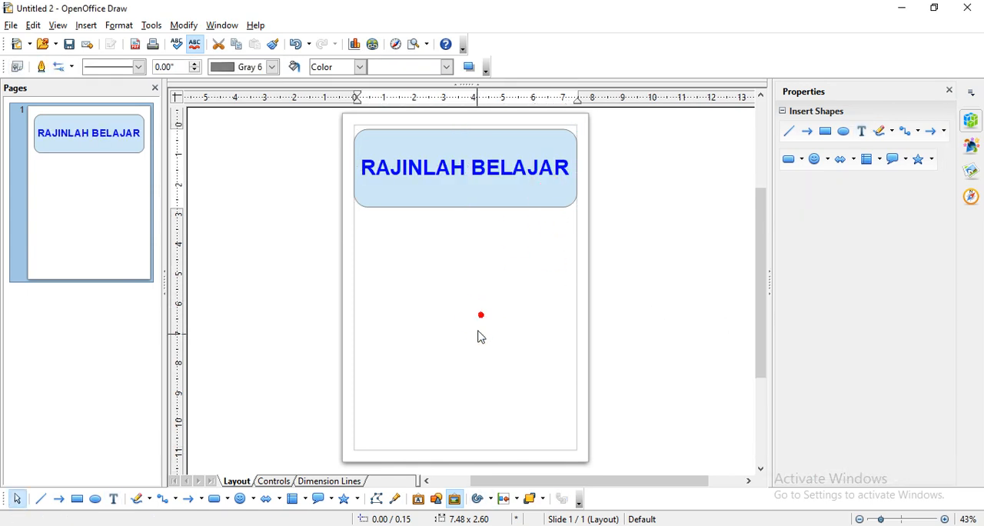
- Draw a text box about 7.20 × 2.70 inches across the lower page and enter AGAR BERHASIL / DI KEMUDIAN HARI on two centered lines
{"action": "left_click", "coordinate": [114, 498]}
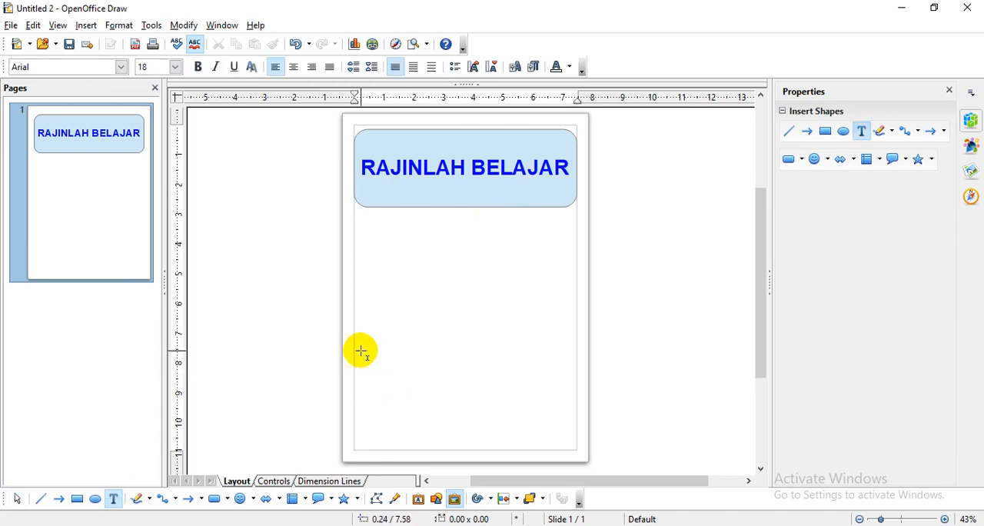
{"action": "left_click_drag", "start_coordinate": [359, 360], "coordinate": [574, 443]}
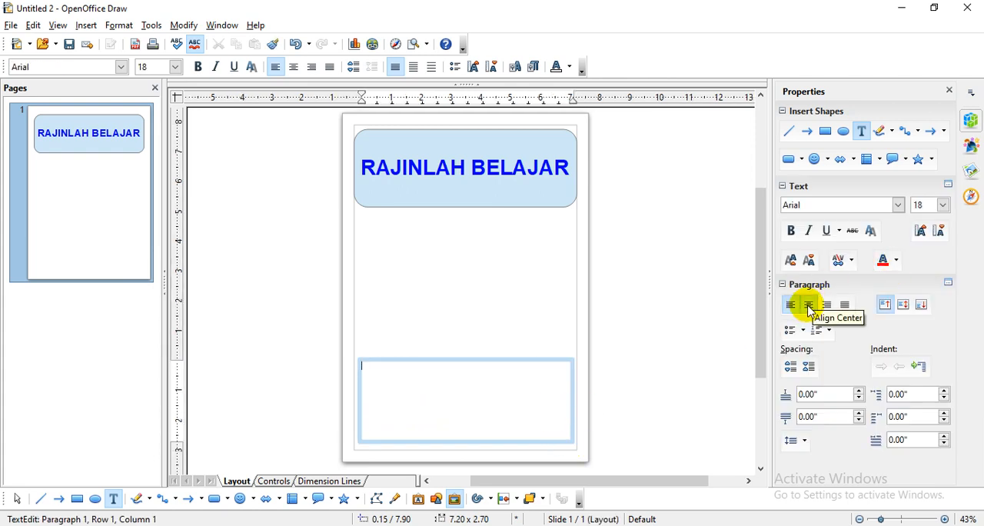
{"action": "left_click", "coordinate": [294, 67]}
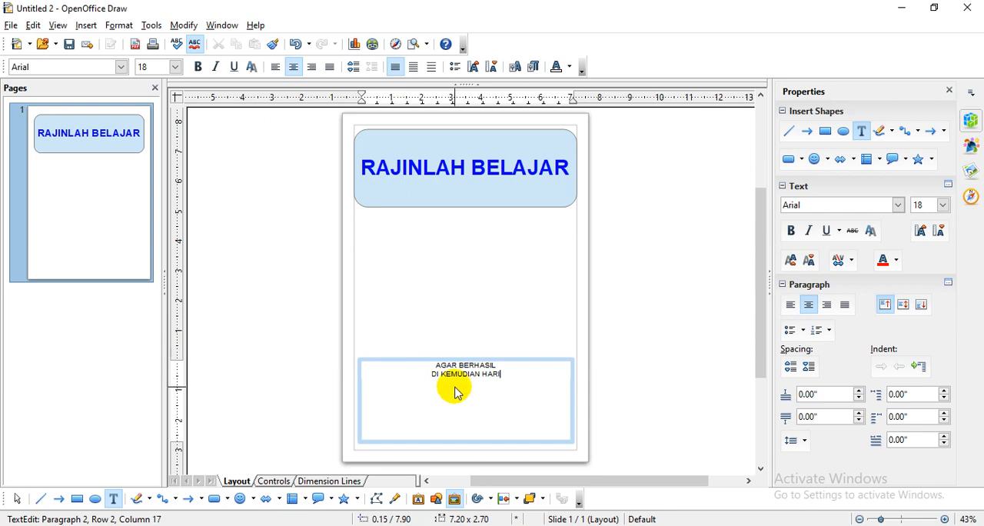
- Enlarge both lines of the AGAR BERHASIL DI KEMUDIAN HARI slogan to font size 54
{"action": "left_click_drag", "start_coordinate": [507, 374], "coordinate": [431, 362]}
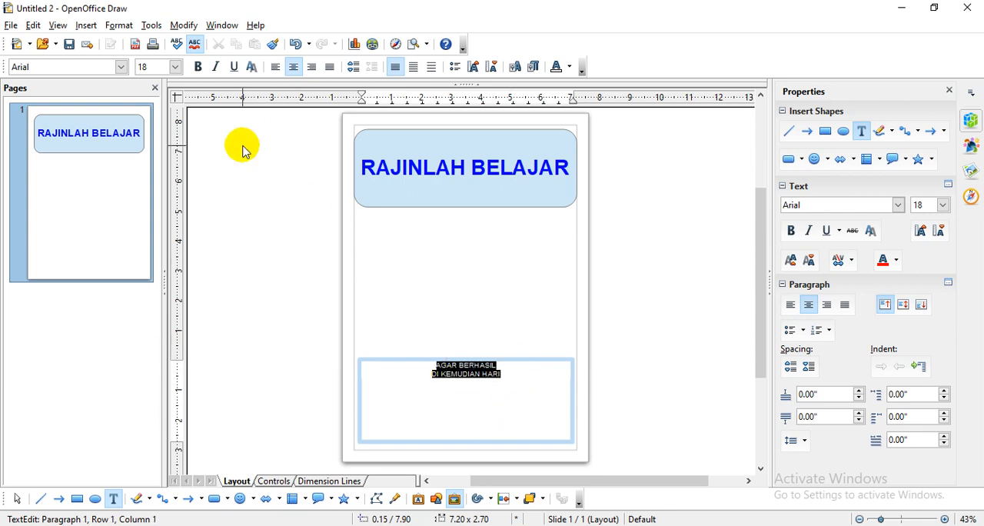
{"action": "left_click", "coordinate": [176, 67]}
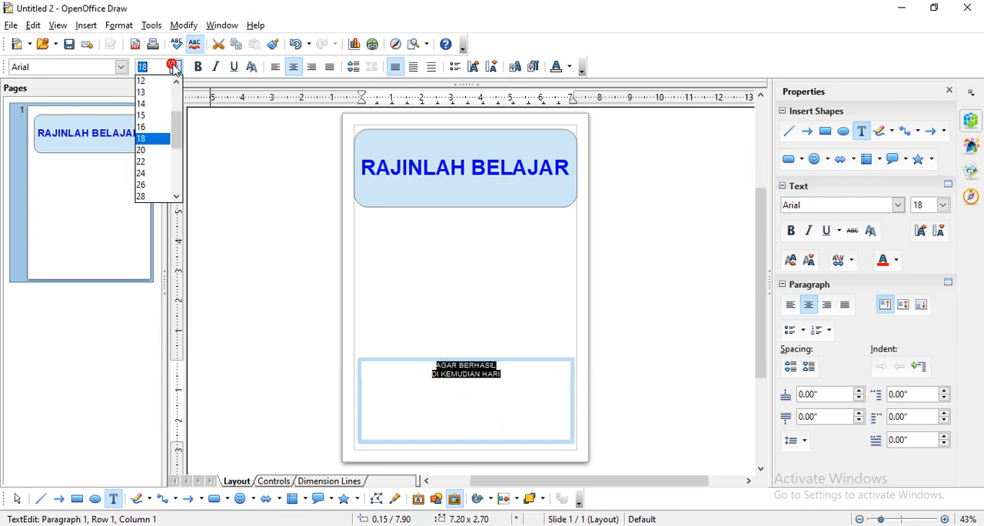
{"action": "left_click_drag", "start_coordinate": [173, 132], "coordinate": [177, 169]}
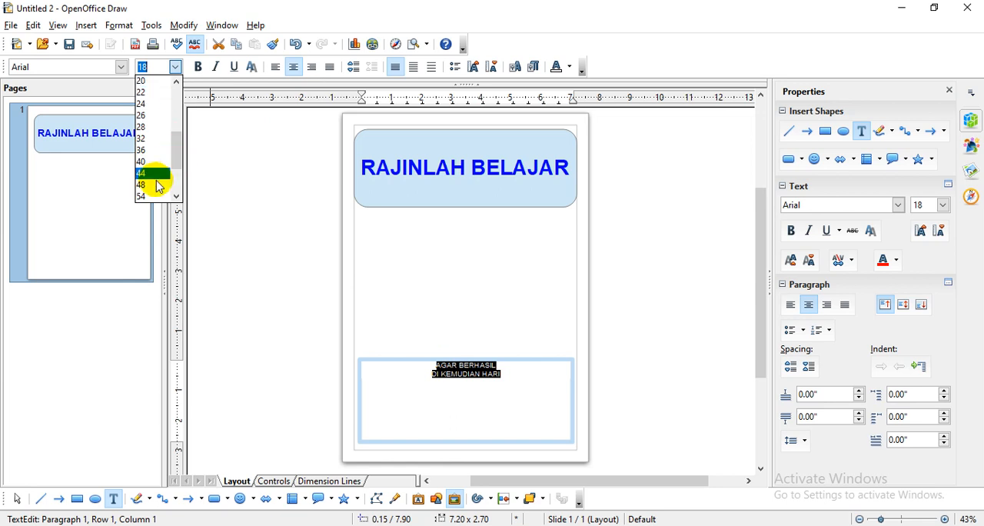
{"action": "left_click", "coordinate": [156, 183]}
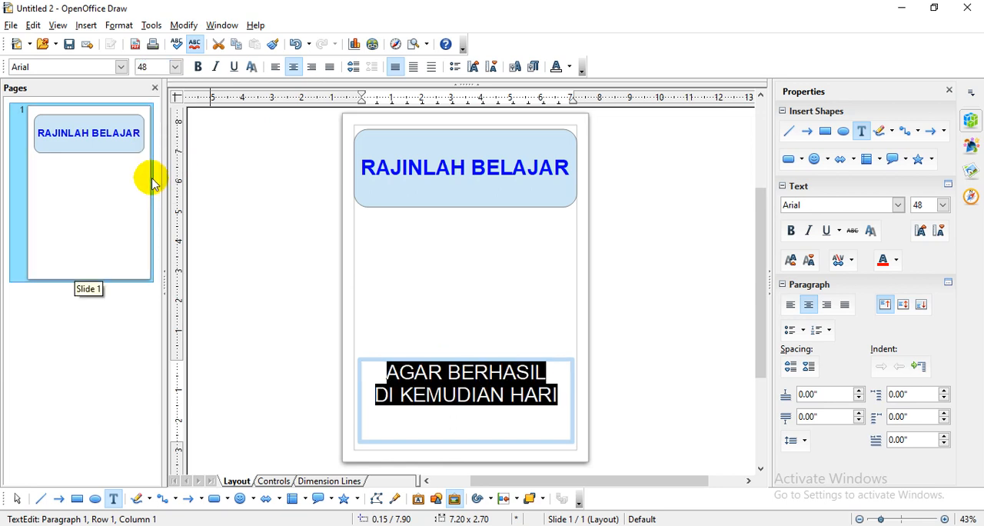
{"action": "left_click", "coordinate": [175, 68]}
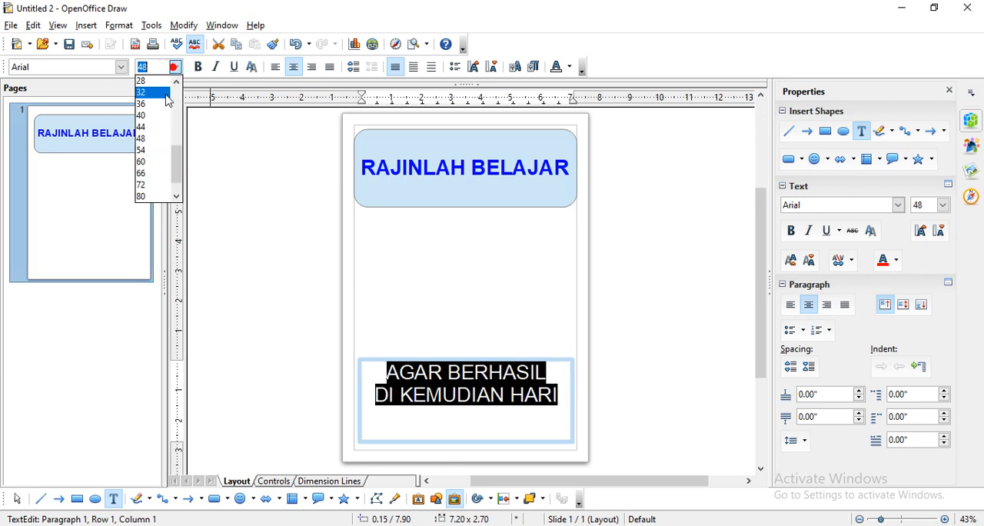
{"action": "left_click", "coordinate": [155, 151]}
{"action": "left_click", "coordinate": [466, 374]}
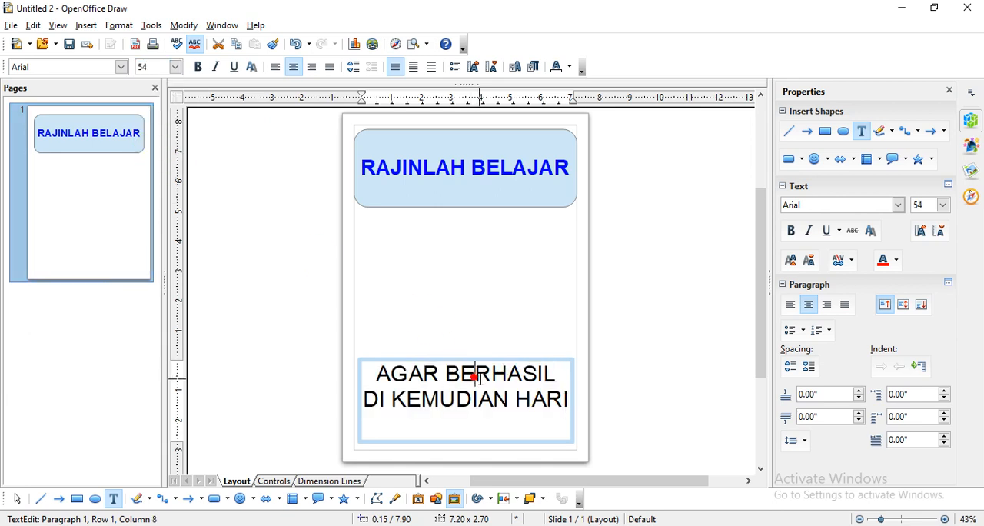
{"action": "left_click", "coordinate": [463, 423]}
- Change the font of the whole two-line slogan to Berlin Sans FB Demi
{"action": "left_click", "coordinate": [466, 395]}
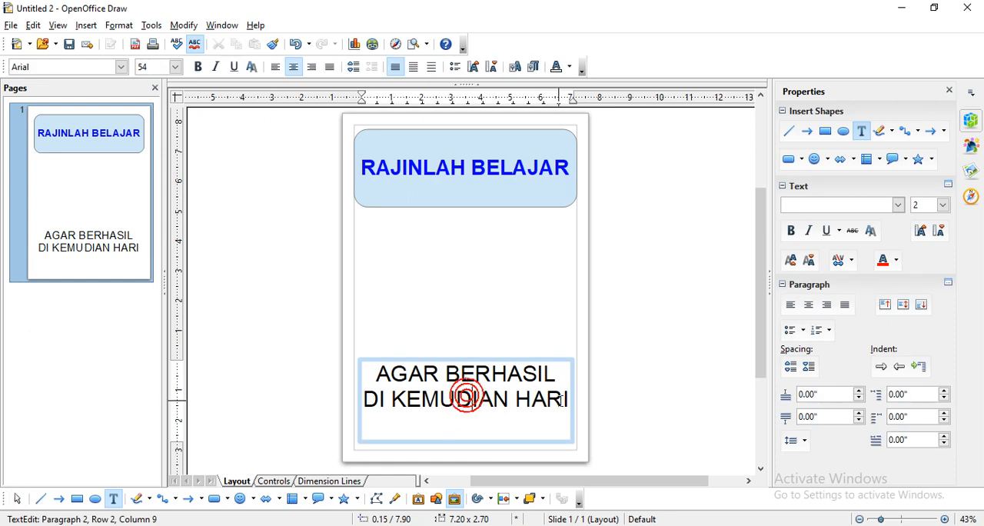
{"action": "left_click_drag", "start_coordinate": [568, 399], "coordinate": [374, 374]}
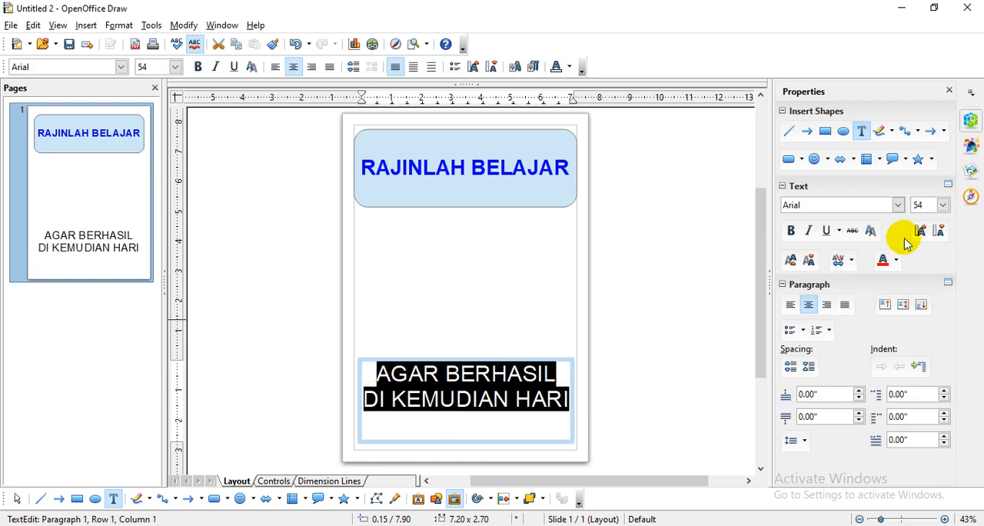
{"action": "left_click", "coordinate": [120, 67]}
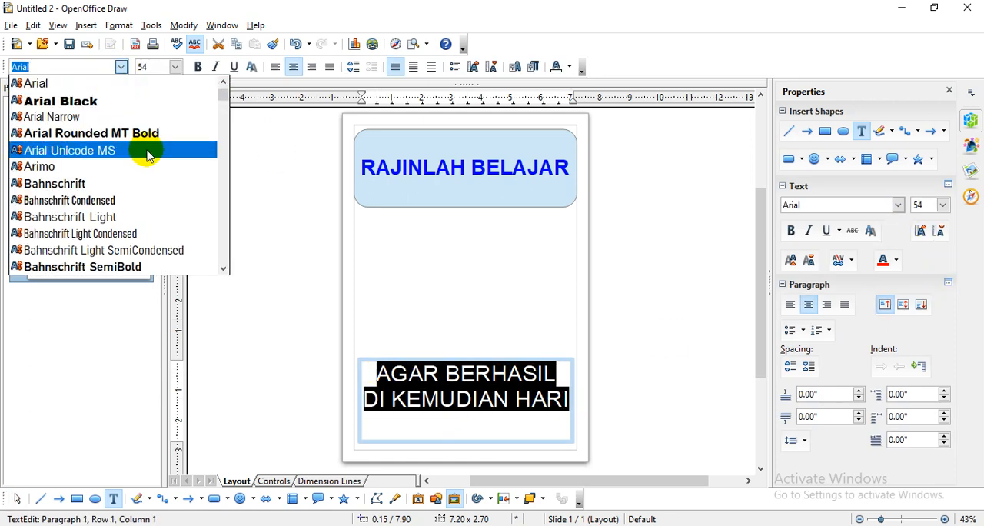
{"action": "scroll", "coordinate": [152, 156], "scroll_direction": "down", "scroll_amount": 2}
{"action": "scroll", "coordinate": [152, 156], "scroll_direction": "down", "scroll_amount": 2}
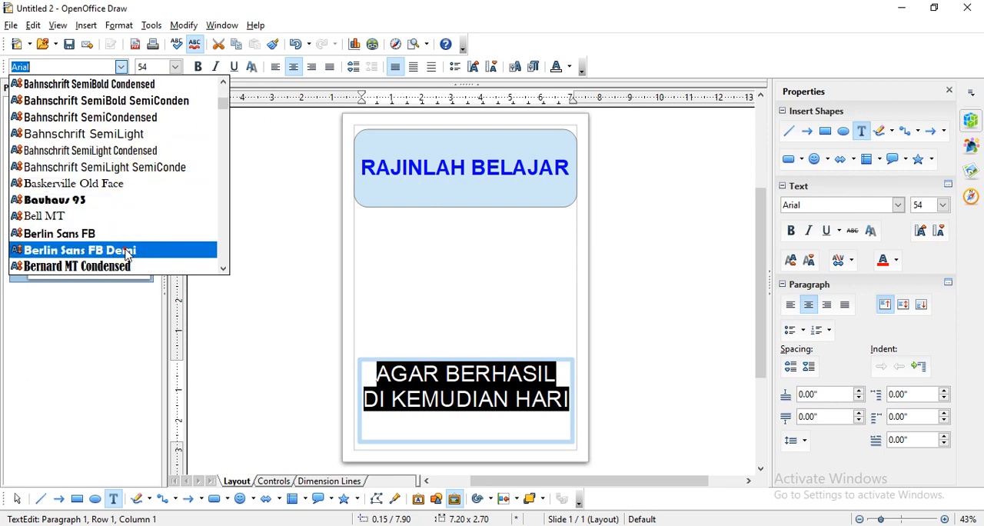
{"action": "left_click", "coordinate": [125, 249]}
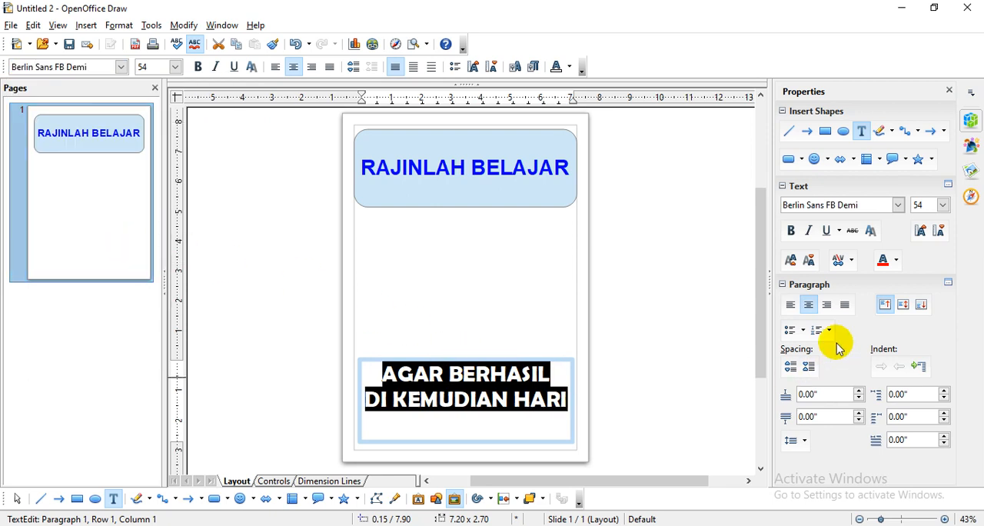
- Try red on the two-line slogan's text and set its font color to green instead
{"action": "left_click", "coordinate": [896, 260]}
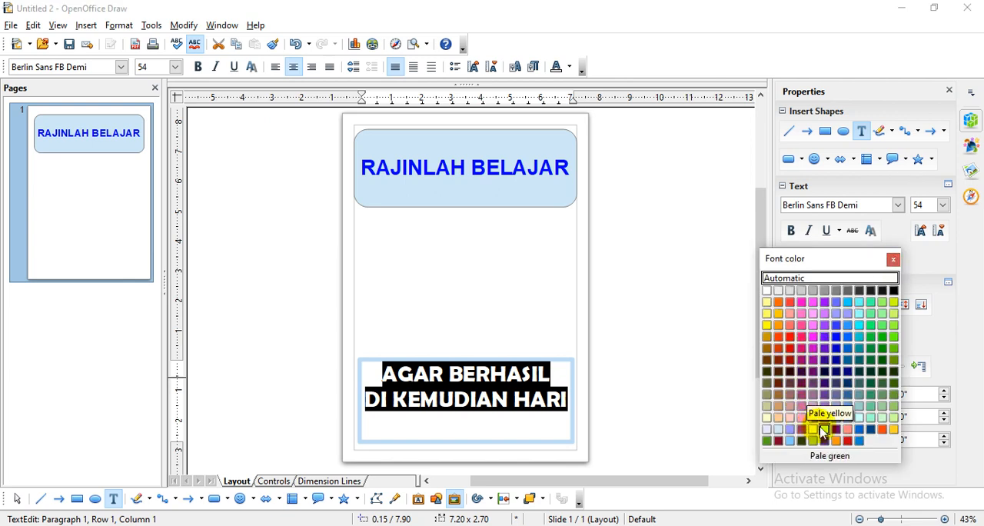
{"action": "left_click", "coordinate": [850, 442]}
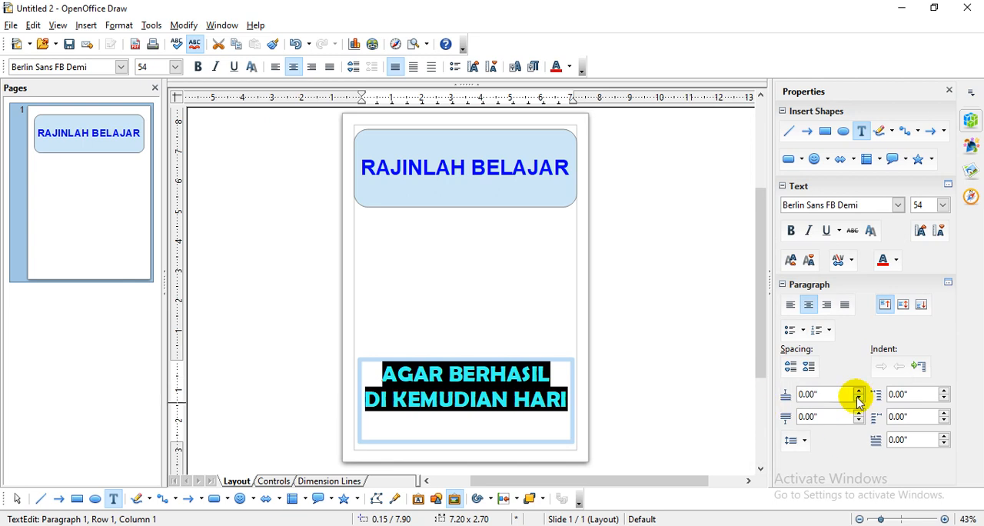
{"action": "left_click", "coordinate": [895, 262]}
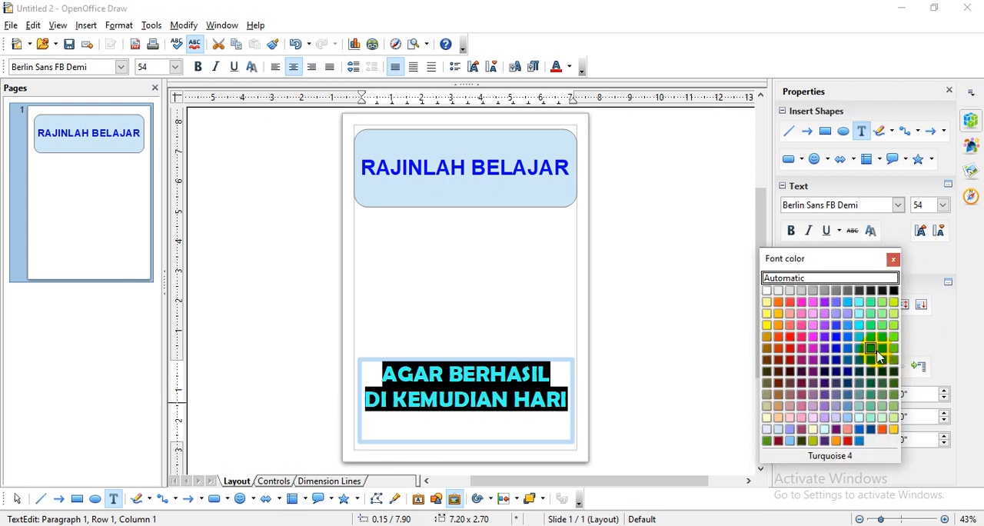
{"action": "left_click", "coordinate": [893, 338]}
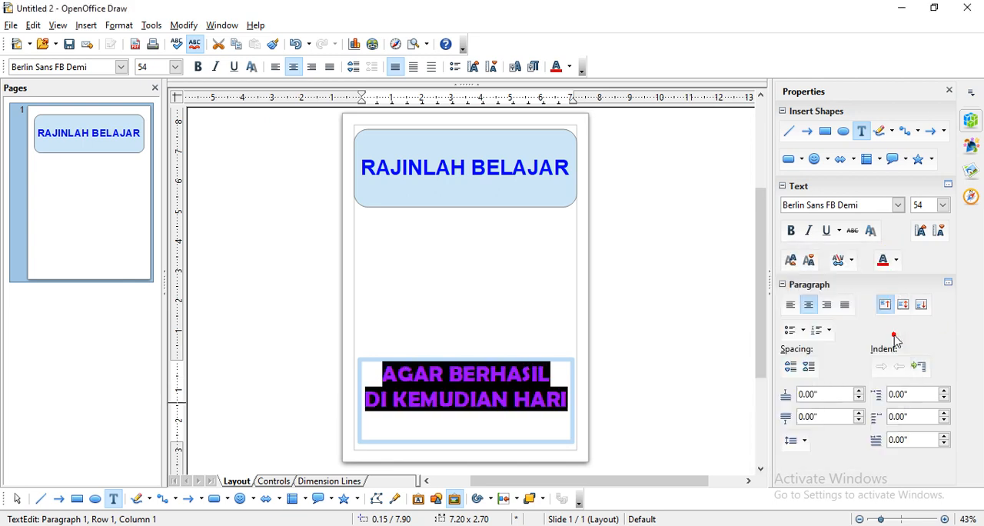
- Reselect both lines of the AGAR BERHASIL DI KEMUDIAN HARI slogan and apply another green shade as font color
{"action": "left_click", "coordinate": [552, 377]}
{"action": "left_click_drag", "start_coordinate": [568, 398], "coordinate": [369, 369]}
{"action": "left_click", "coordinate": [893, 260]}
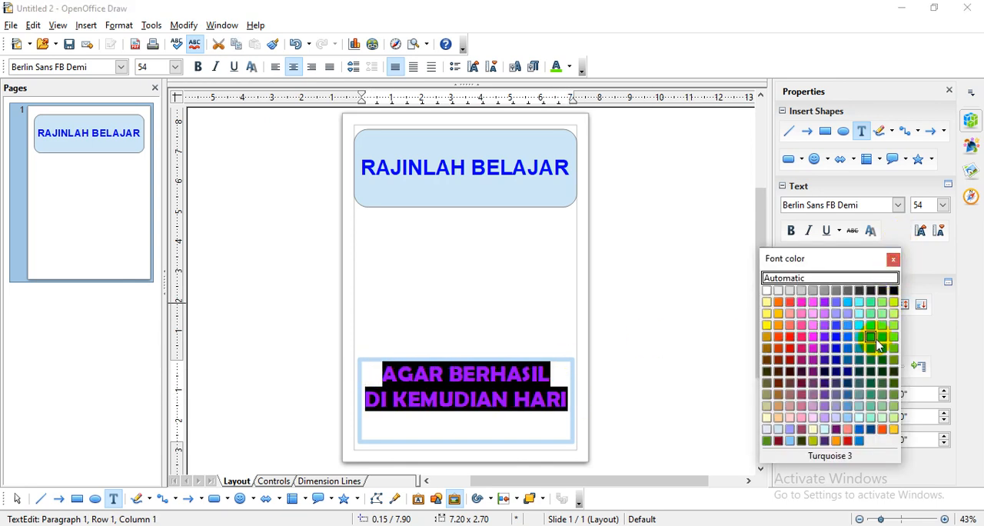
{"action": "left_click", "coordinate": [885, 336]}
{"action": "left_click", "coordinate": [497, 358]}
{"action": "left_click", "coordinate": [494, 333]}
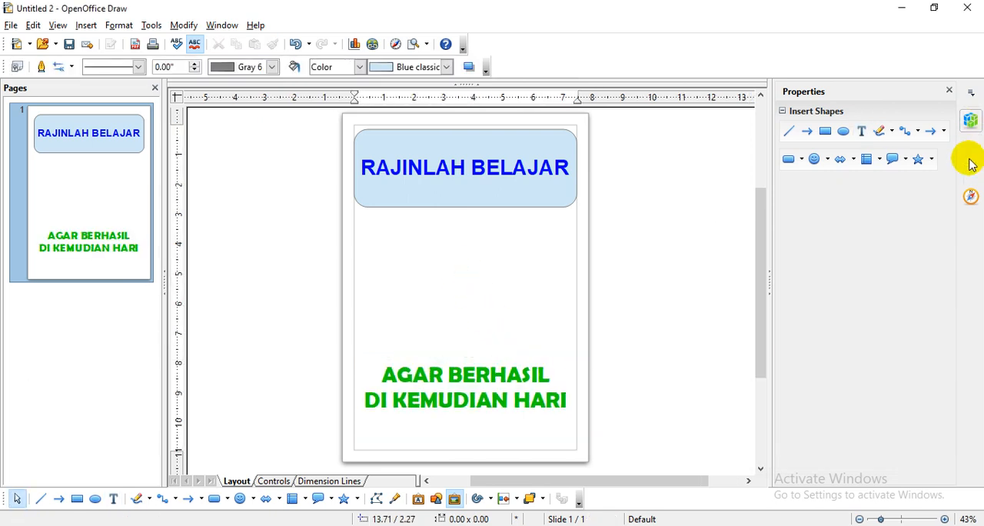
- Browse the Gallery themes, including Backgrounds, Bullets, Computers and Diagrams, for a picture that suits the poster
{"action": "left_click", "coordinate": [970, 175]}
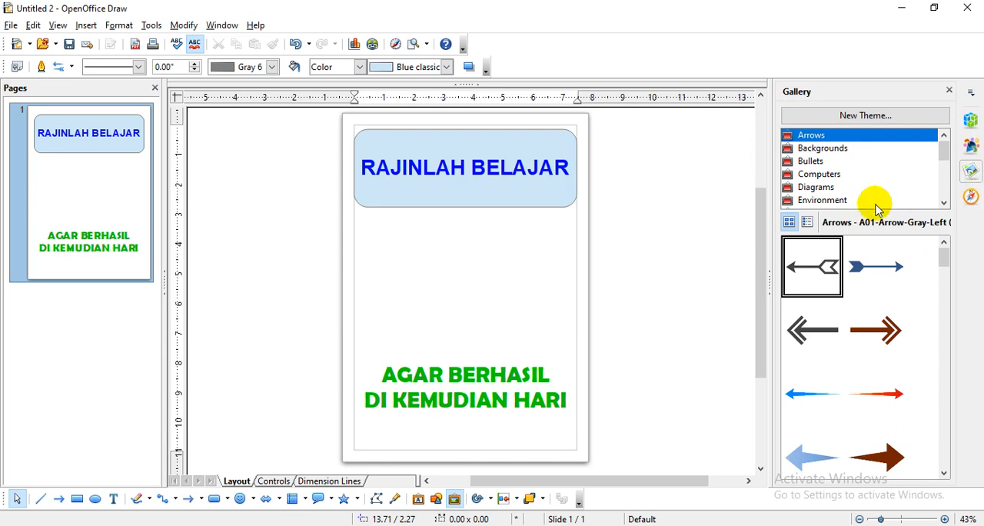
{"action": "left_click", "coordinate": [823, 150]}
{"action": "left_click", "coordinate": [815, 160]}
{"action": "left_click", "coordinate": [817, 174]}
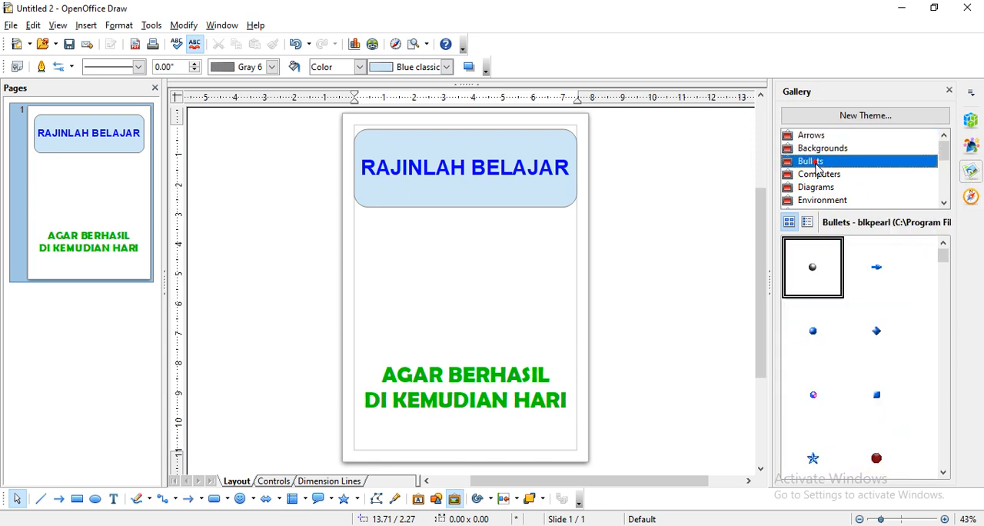
{"action": "left_click", "coordinate": [821, 188]}
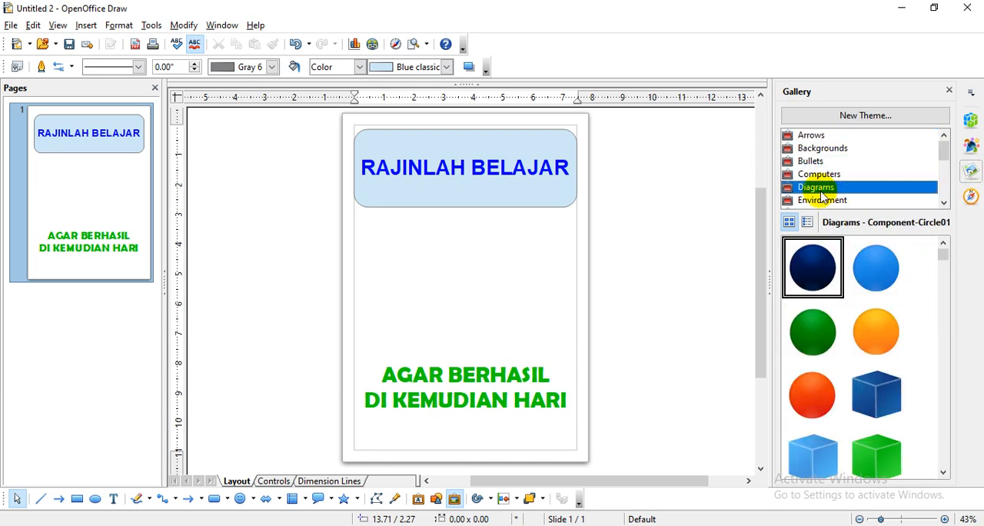
{"action": "left_click", "coordinate": [811, 174]}
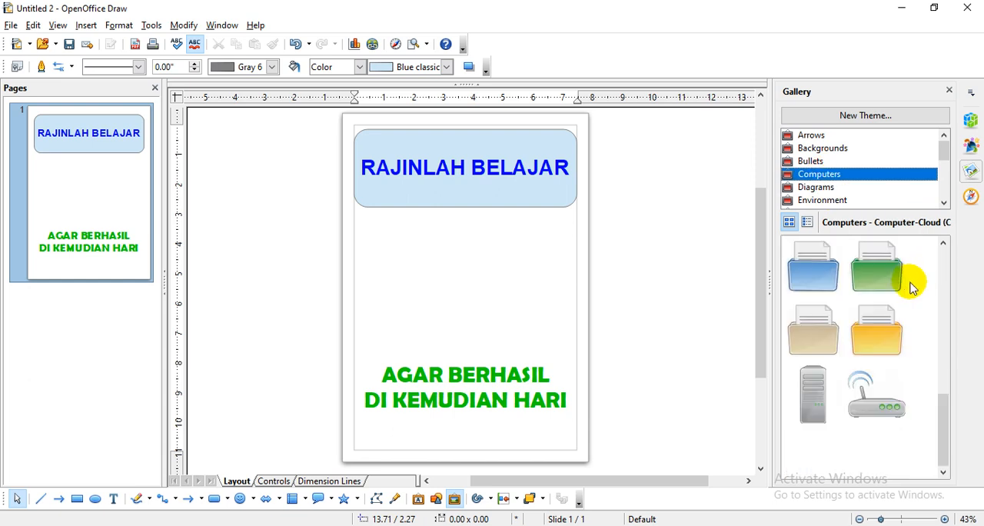
{"action": "scroll", "coordinate": [908, 281], "scroll_direction": "up", "scroll_amount": 5}
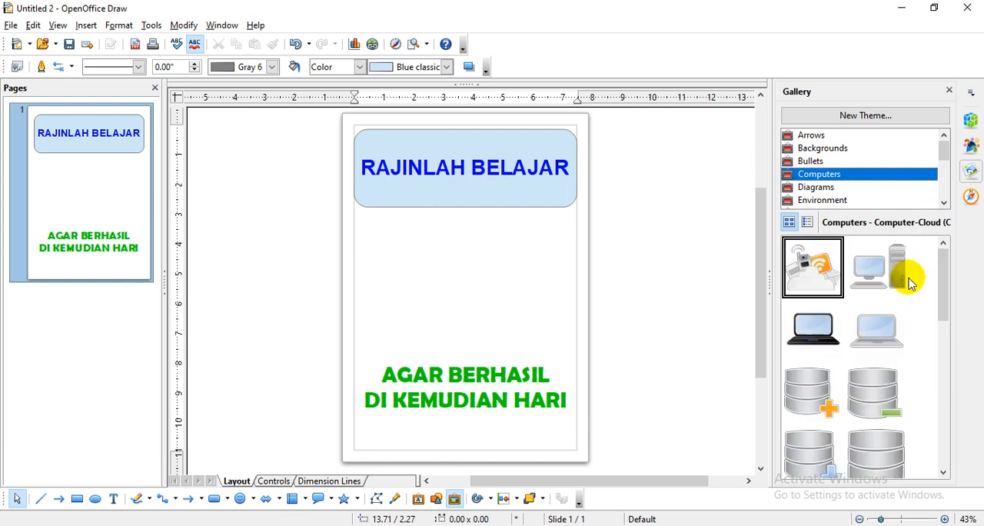
{"action": "left_click", "coordinate": [837, 189]}
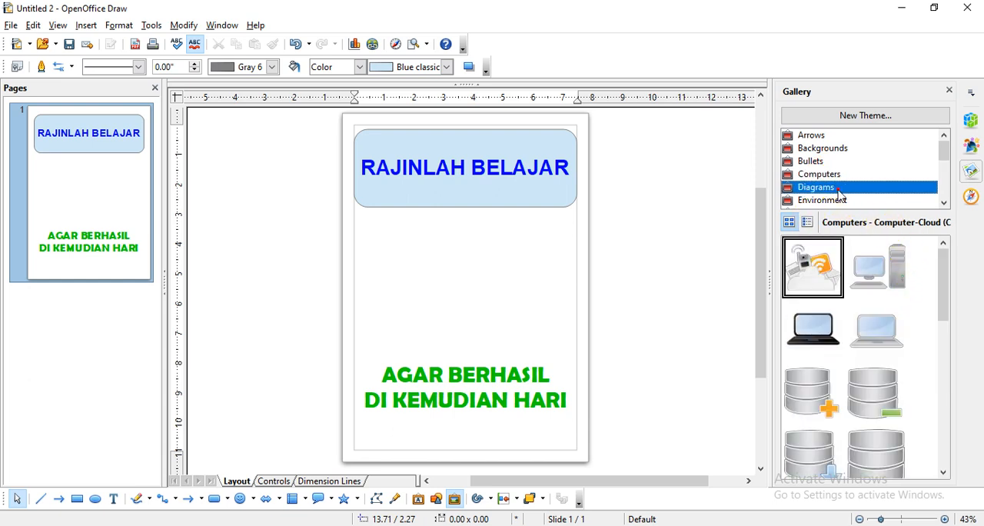
{"action": "left_click", "coordinate": [945, 203]}
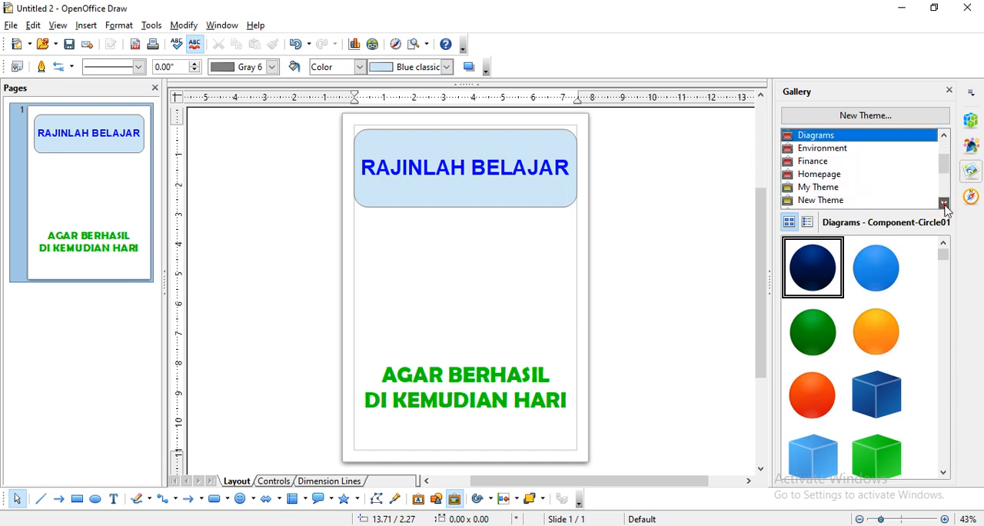
- Insert the Agreement handshake picture from the Finance gallery theme and move it down about 0.66 inches, between the banner and the slogan
{"action": "left_click", "coordinate": [815, 163]}
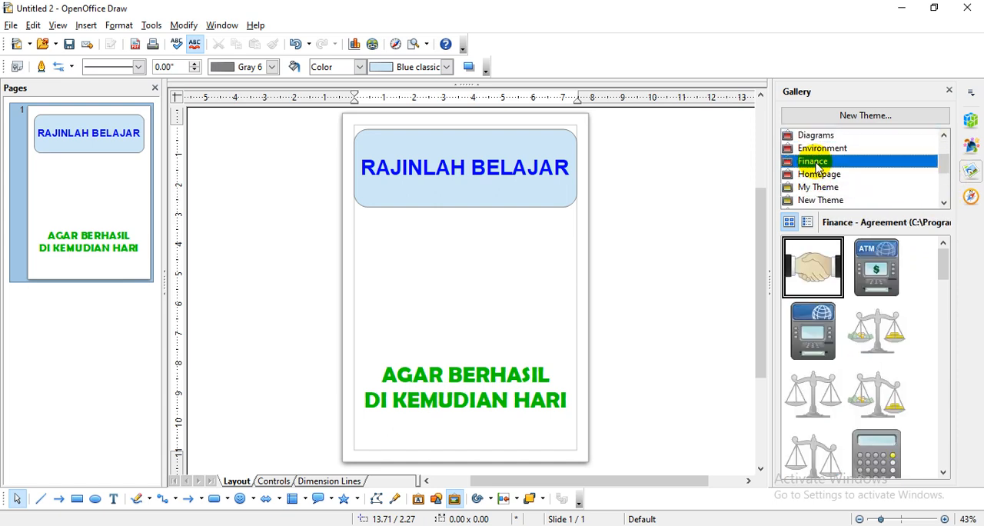
{"action": "left_click", "coordinate": [810, 263]}
{"action": "left_click_drag", "start_coordinate": [811, 268], "coordinate": [742, 269]}
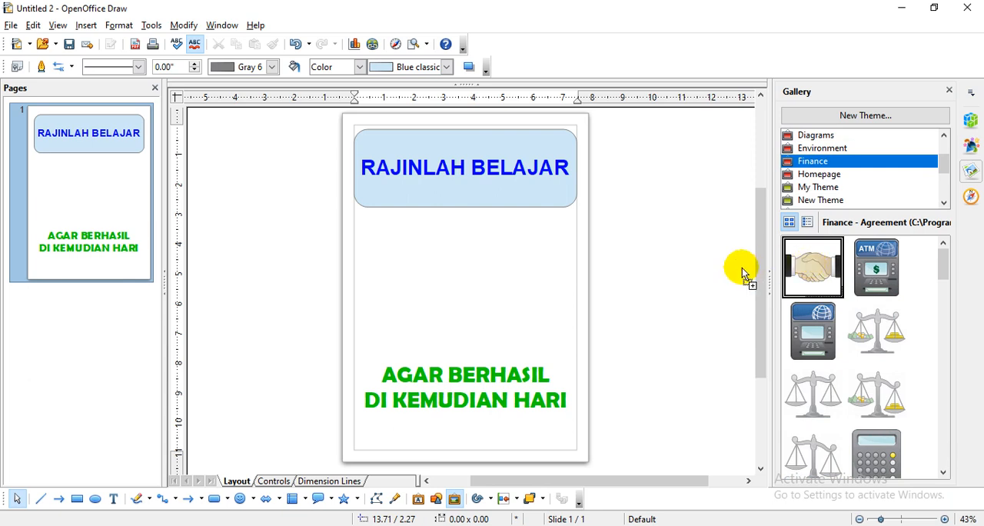
{"action": "left_click_drag", "start_coordinate": [464, 281], "coordinate": [468, 273]}
{"action": "left_click", "coordinate": [463, 271]}
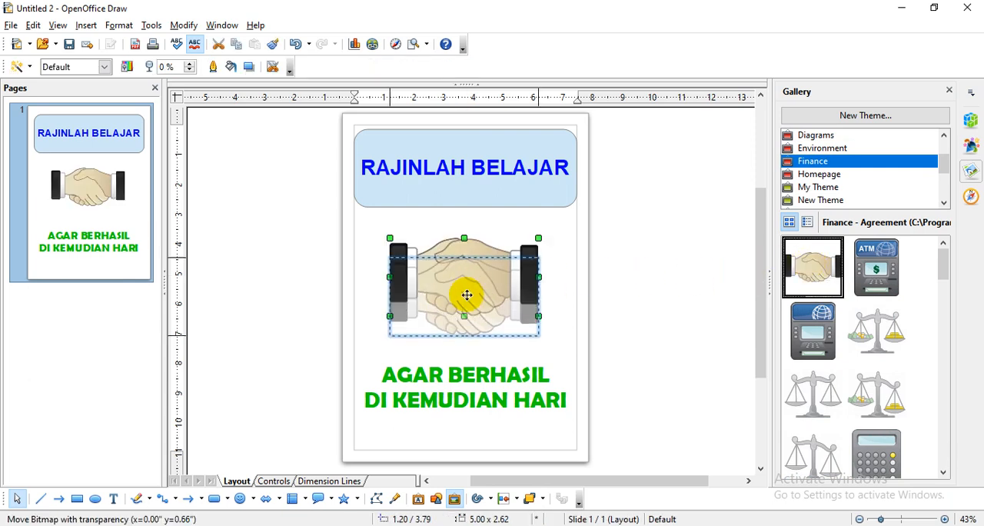
{"action": "left_click", "coordinate": [562, 283]}
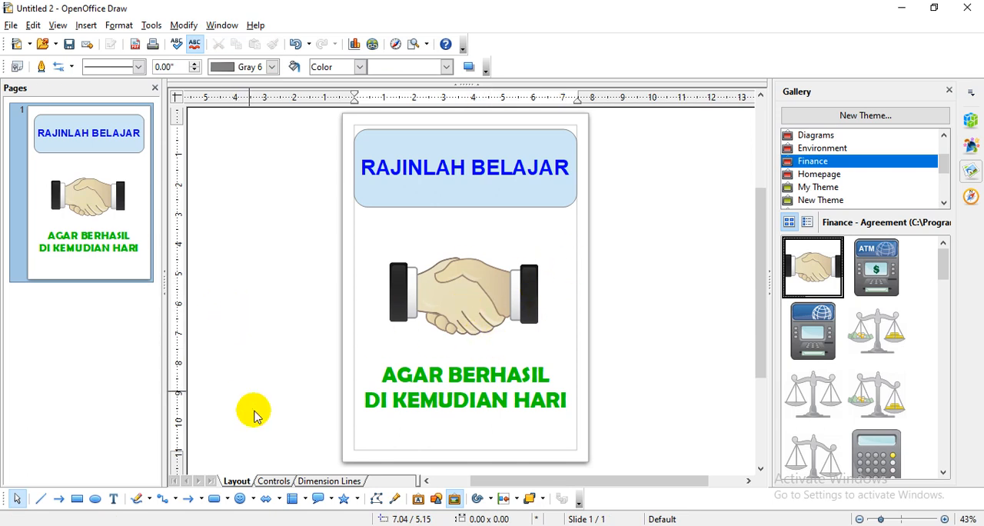
- Switch to the NO SMOKING poster document and start saving it under a new name
{"action": "mouse_move", "coordinate": [265, 525]}
{"action": "left_click", "coordinate": [227, 478]}
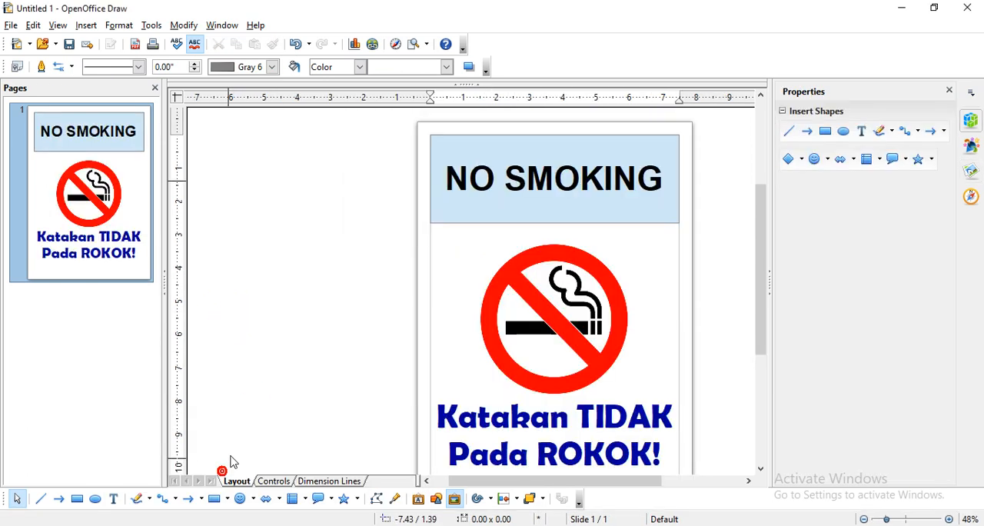
{"action": "left_click", "coordinate": [11, 28]}
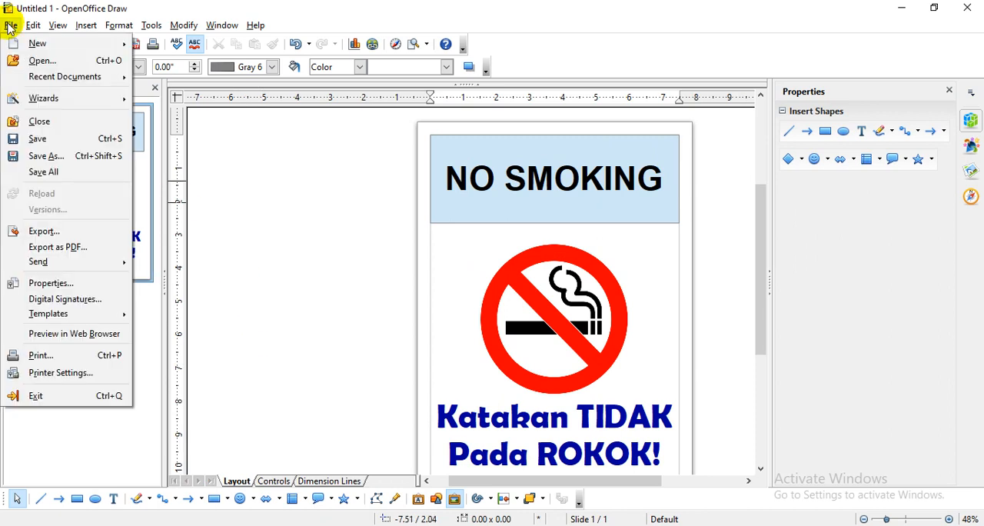
{"action": "left_click", "coordinate": [51, 160]}
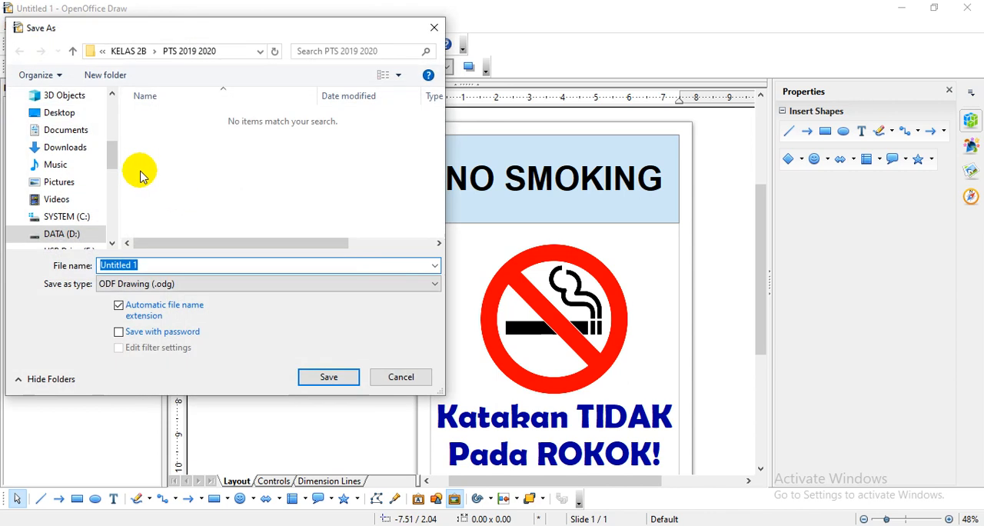
- Set the save location to the Kelas 5A folder on drive DATA (D:)
{"action": "left_click", "coordinate": [95, 234]}
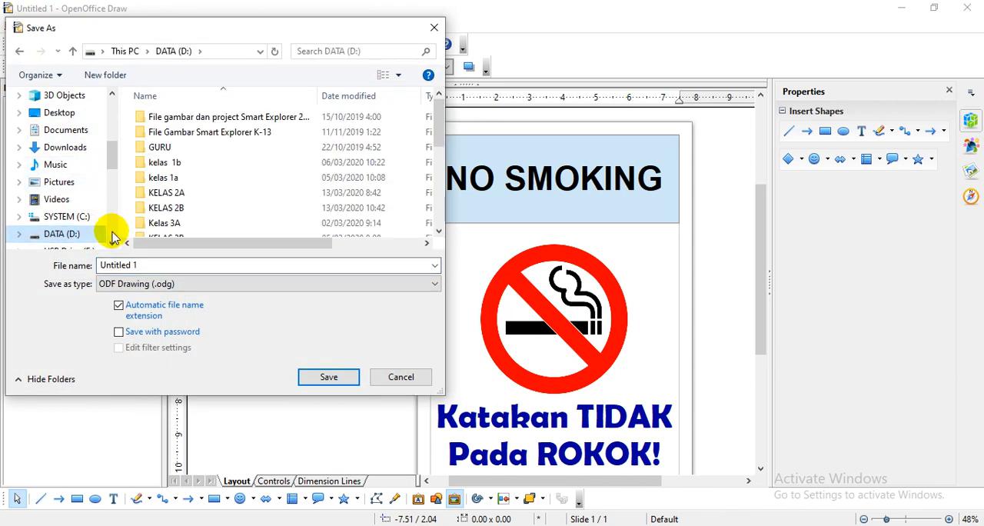
{"action": "scroll", "coordinate": [392, 154], "scroll_direction": "down", "scroll_amount": 2}
{"action": "double_click", "coordinate": [205, 213]}
{"action": "left_click", "coordinate": [73, 51]}
{"action": "scroll", "coordinate": [223, 208], "scroll_direction": "down", "scroll_amount": 3}
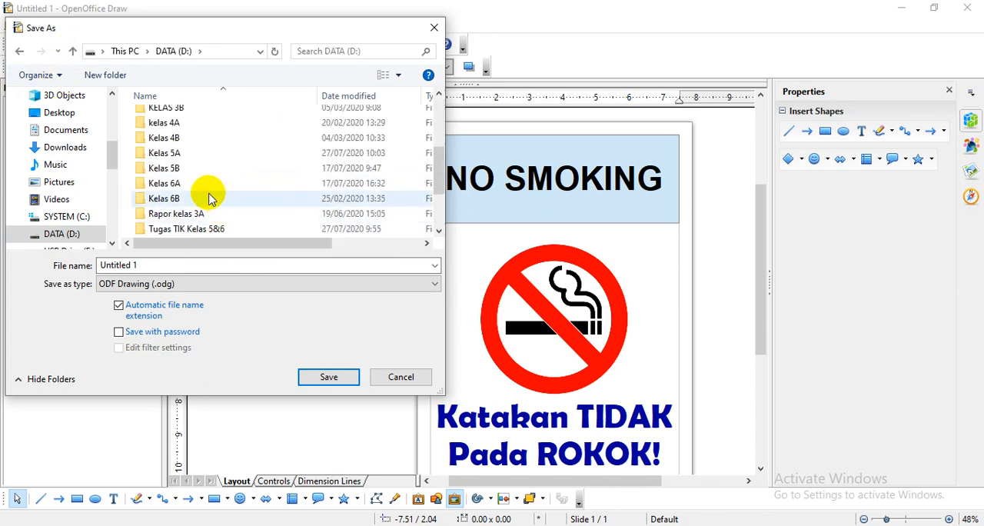
{"action": "double_click", "coordinate": [192, 150]}
- Replace the file name with Pel. 2 Sem1, followed by the teacher's name and the class 5A
{"action": "triple_click", "coordinate": [180, 263]}
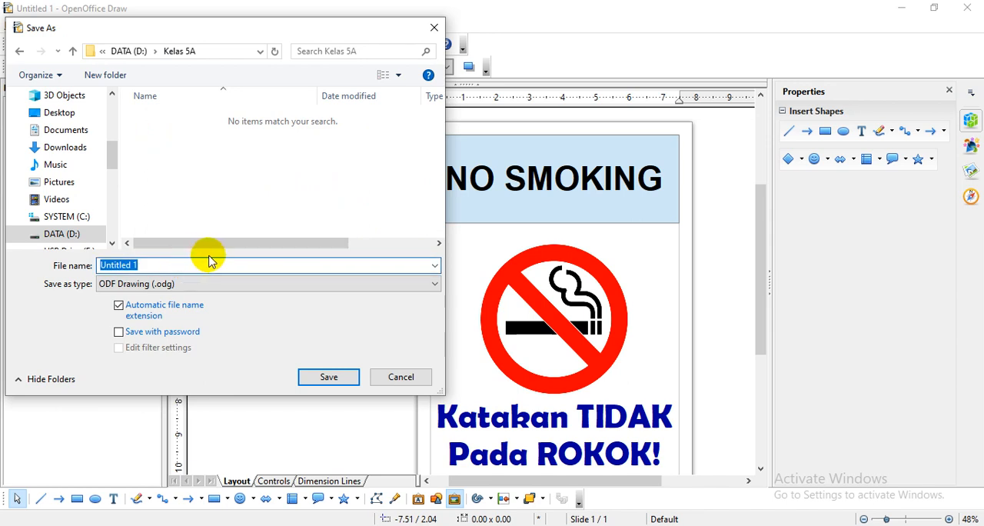
{"action": "type", "text": "pEL"}
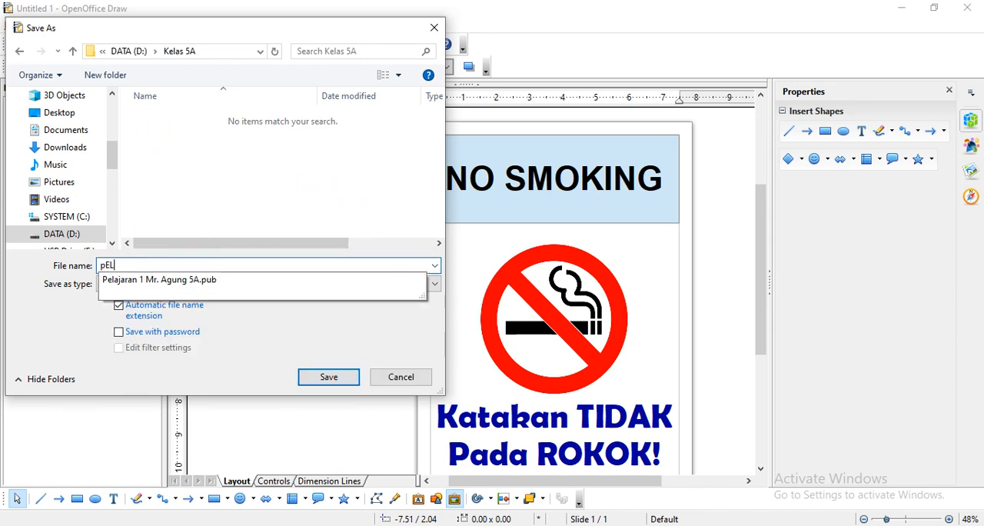
{"action": "key", "text": "BackSpace"}
{"action": "key", "text": "BackSpace"}
{"action": "key", "text": "BackSpace"}
{"action": "type", "text": "Pe"}
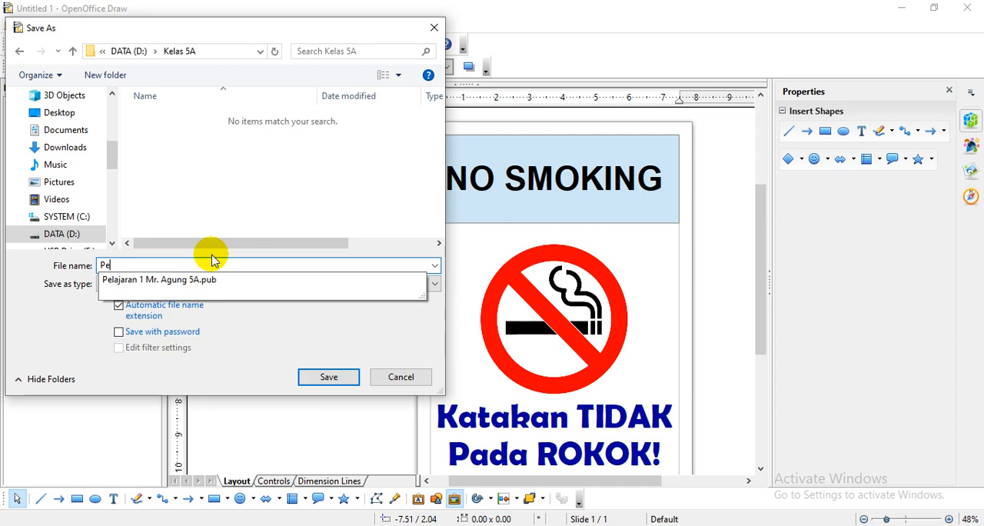
{"action": "type", "text": "l. 2 Sem1 Nama Siswa Kelas"}
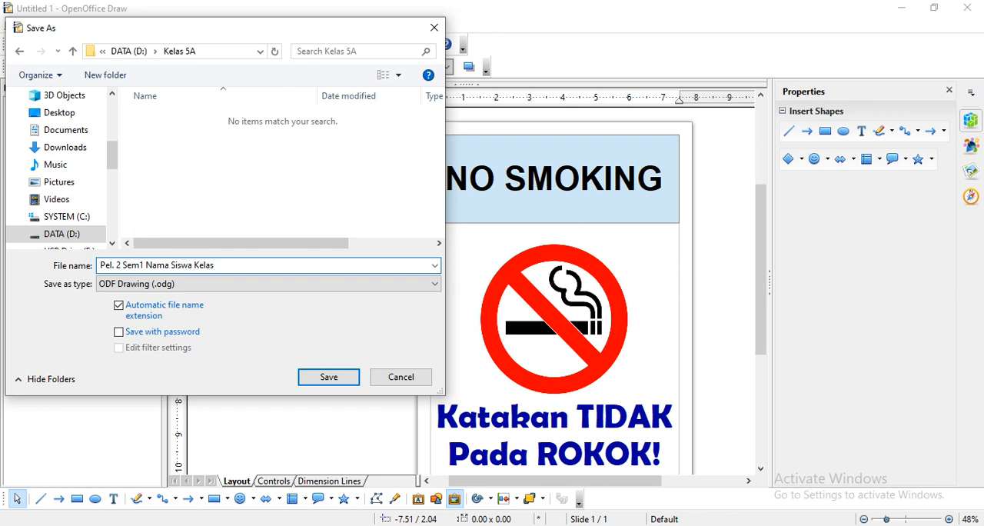
{"action": "key", "text": "BackSpace"}
{"action": "key", "text": "BackSpace"}
{"action": "type", "text": "ng 5A"}
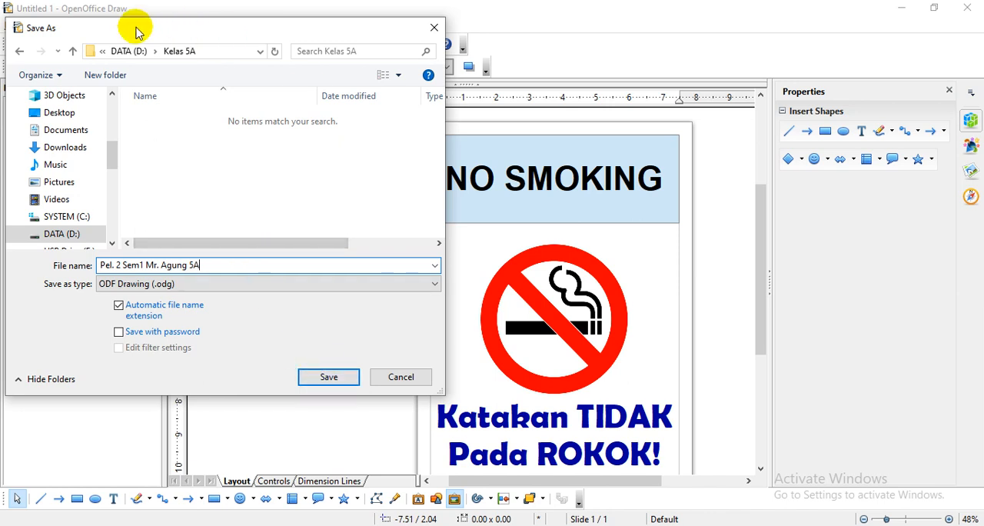
- Reopen the Kelas 5A folder on DATA (D:) as the destination and save the poster as an ODF Drawing
{"action": "left_click", "coordinate": [72, 240]}
{"action": "scroll", "coordinate": [270, 200], "scroll_direction": "down", "scroll_amount": 1}
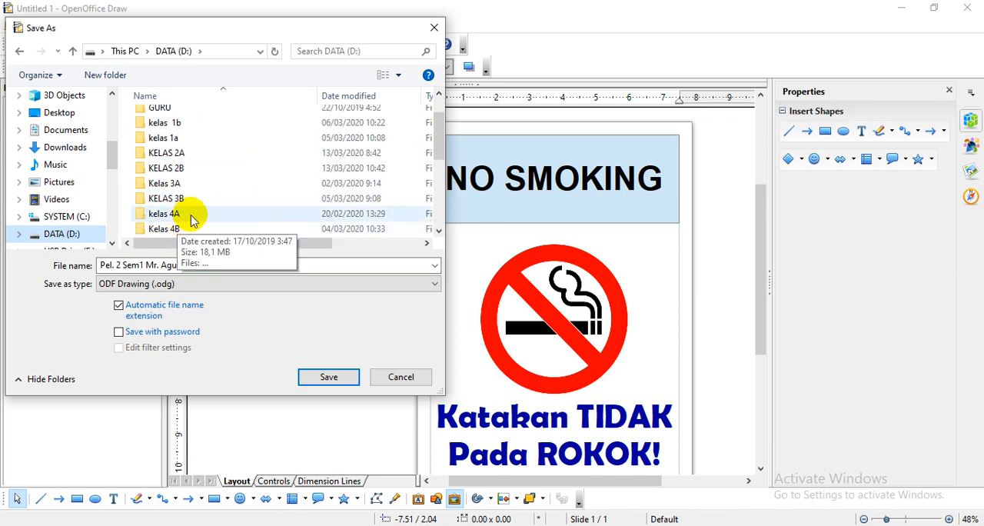
{"action": "scroll", "coordinate": [193, 220], "scroll_direction": "down", "scroll_amount": 3}
{"action": "double_click", "coordinate": [203, 152]}
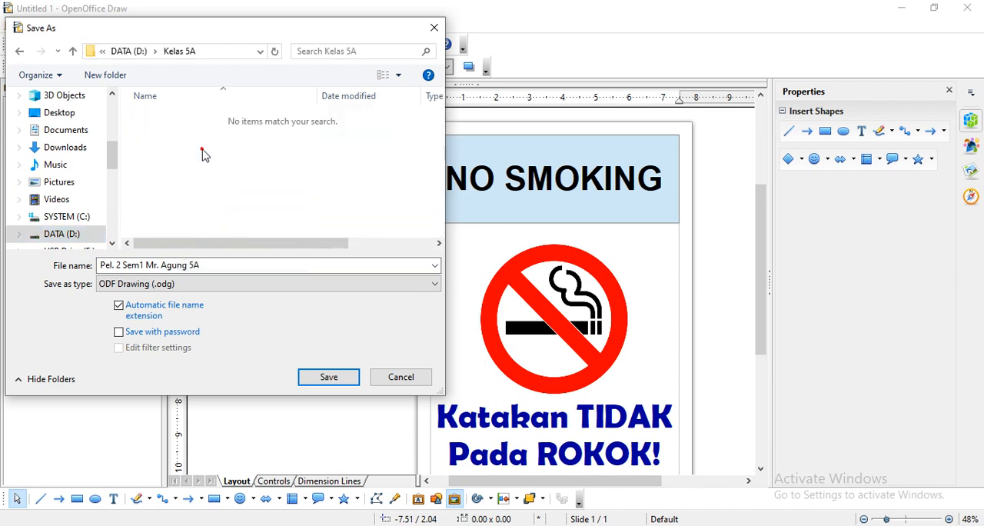
{"action": "left_click", "coordinate": [350, 382]}
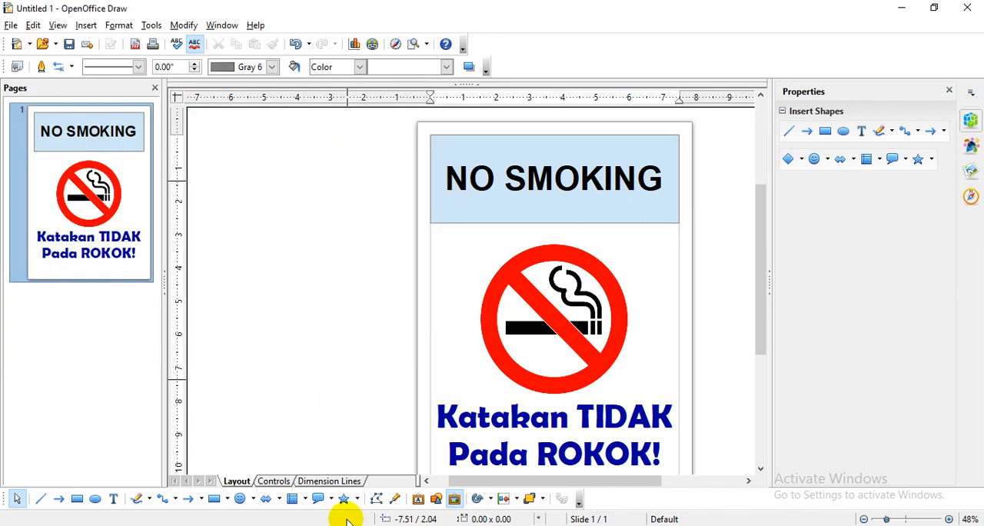
- Switch to File Explorer, open the Kelas 5A folder on DATA (D:) and select the saved Pel. 2 Sem1 drawing
{"action": "mouse_move", "coordinate": [299, 525]}
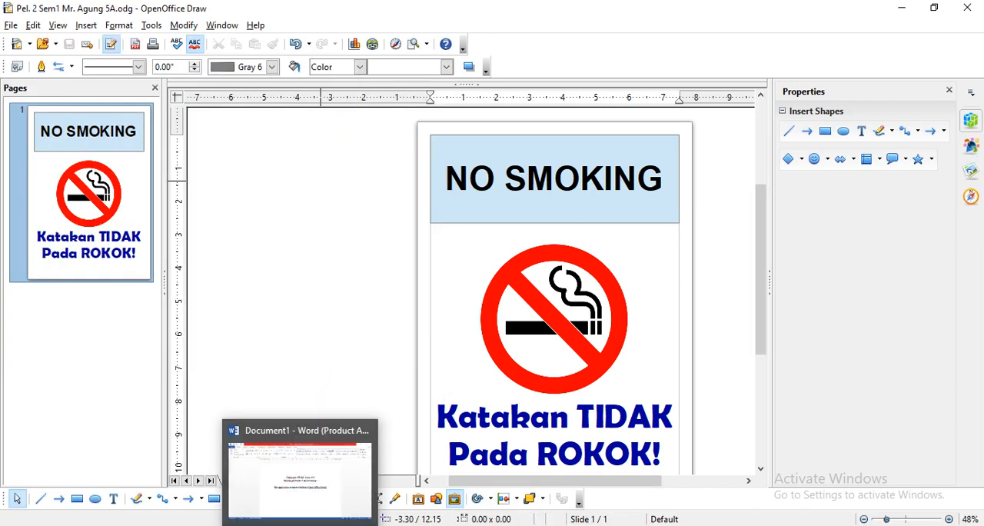
{"action": "mouse_move", "coordinate": [185, 525]}
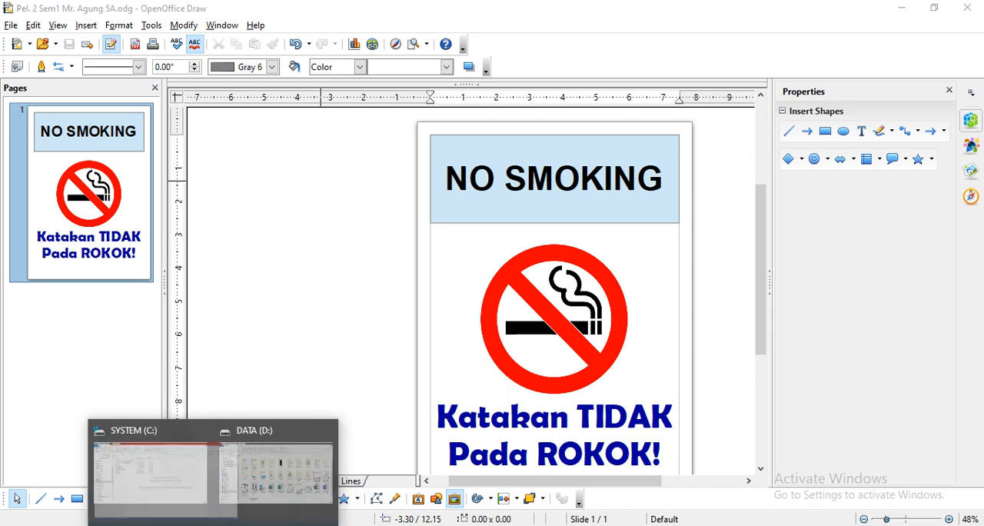
{"action": "left_click", "coordinate": [177, 497]}
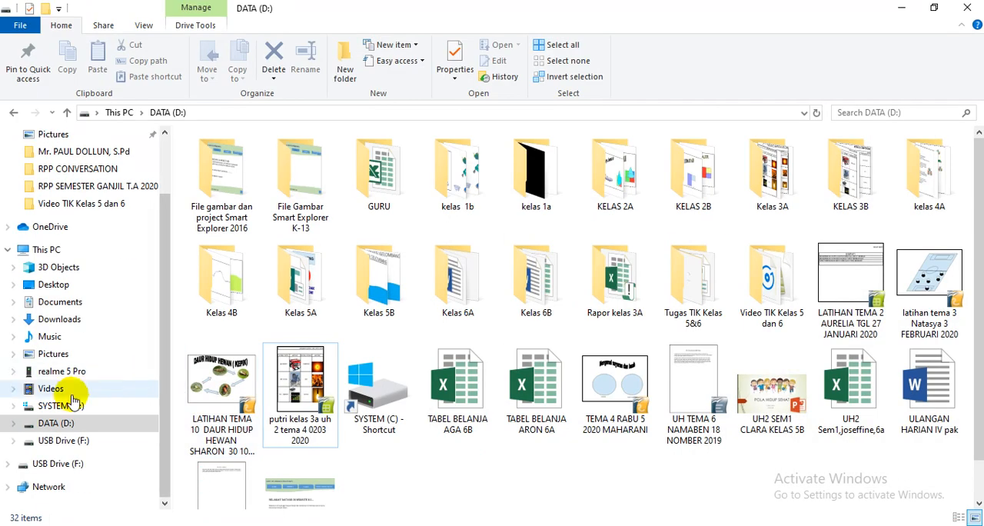
{"action": "left_click", "coordinate": [58, 424]}
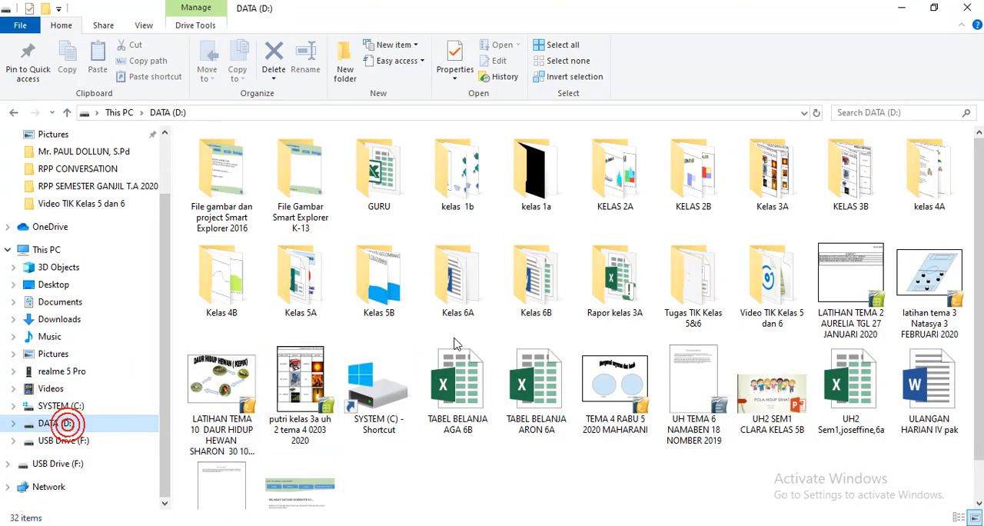
{"action": "double_click", "coordinate": [298, 270]}
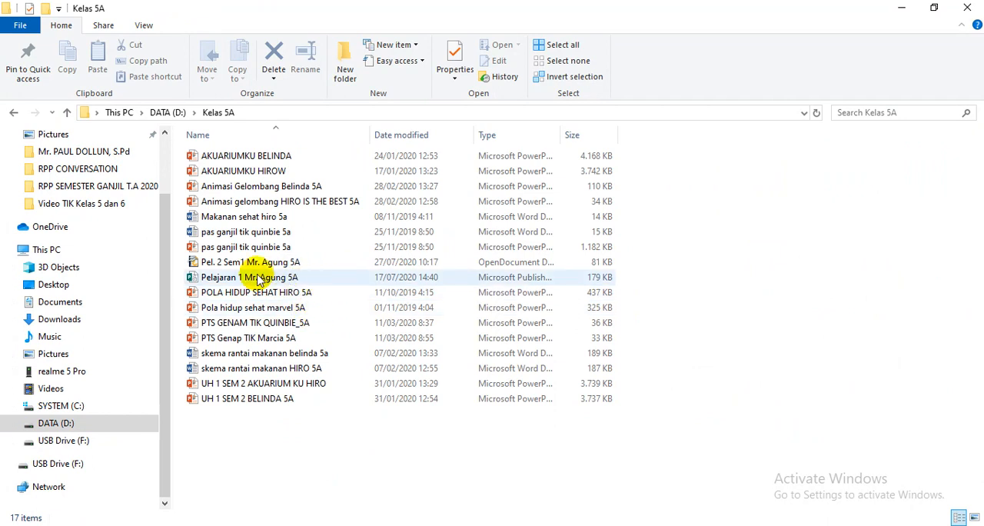
{"action": "left_click", "coordinate": [268, 264]}
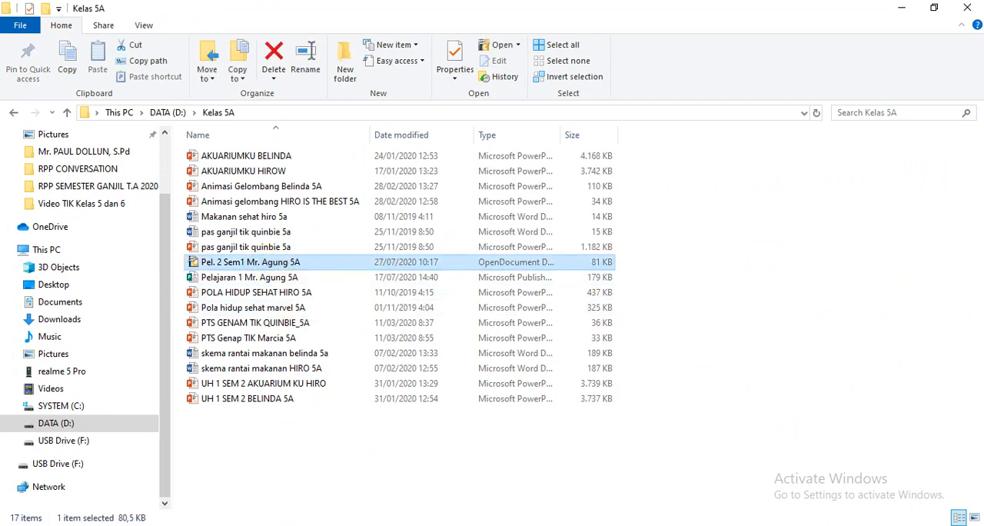
- Switch to Document1 in Word and place the cursor at the end of the Open Office Draw line
{"action": "left_click", "coordinate": [301, 525]}
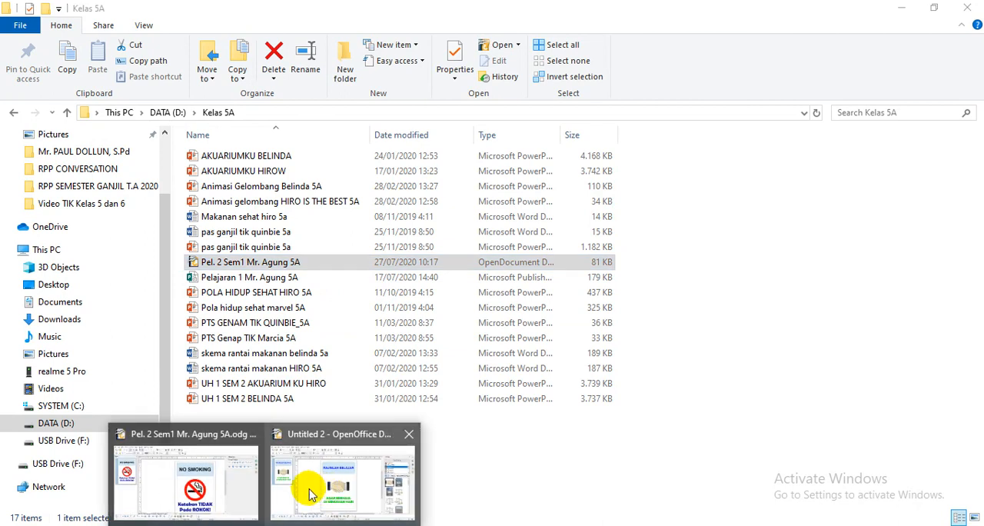
{"action": "left_click", "coordinate": [339, 525]}
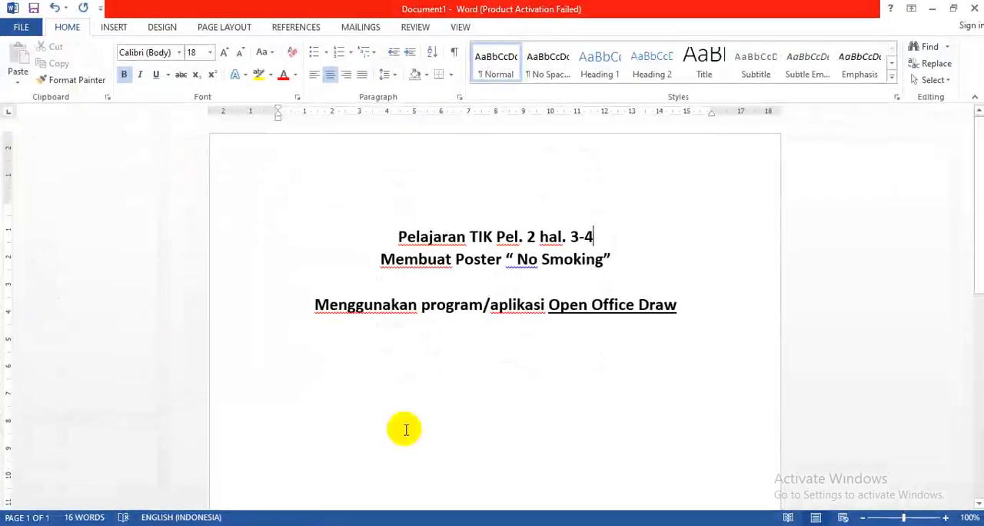
{"action": "left_click", "coordinate": [697, 307]}
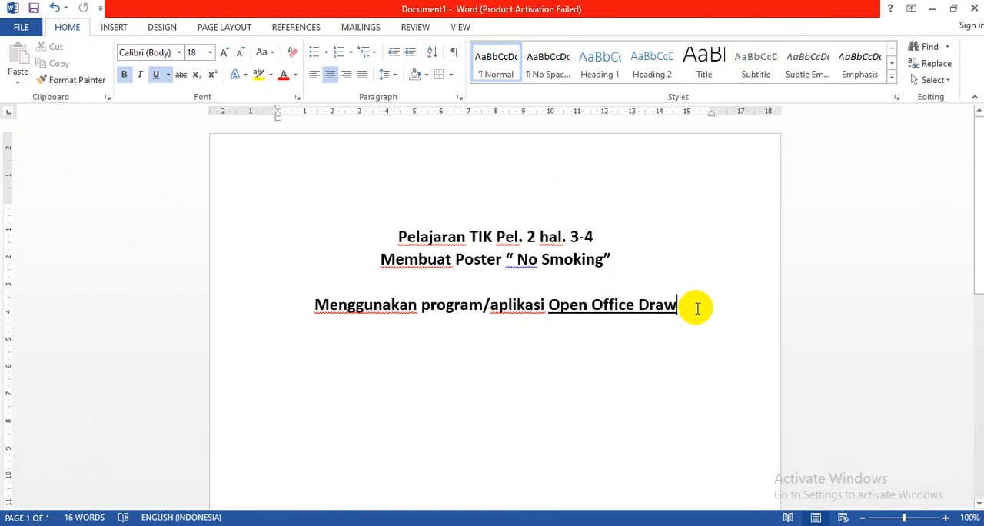
- Add a new line reading "Selesai." below the Open Office Draw line, followed by a blank line
{"action": "key", "text": "Return"}
{"action": "type", "text": "Selesai"}
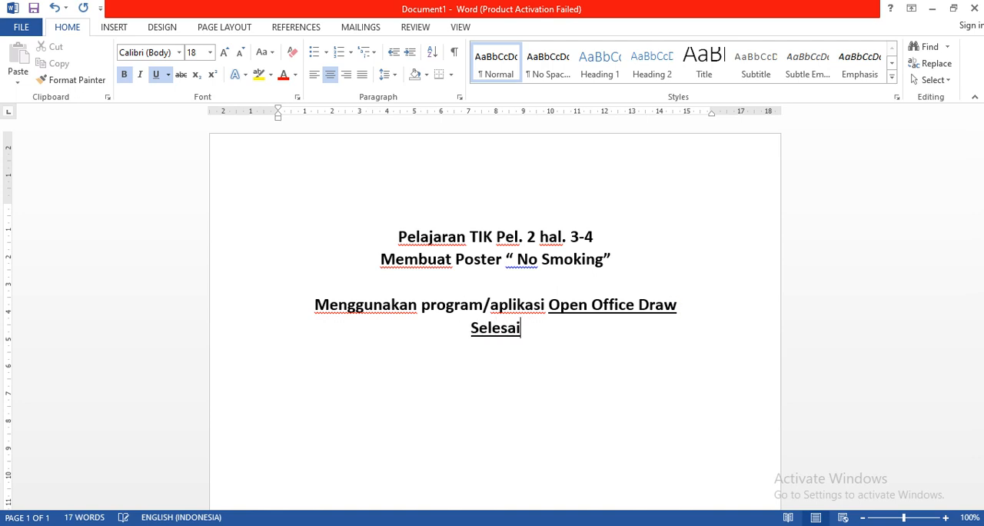
{"action": "type", "text": "."}
{"action": "key", "text": "Return"}
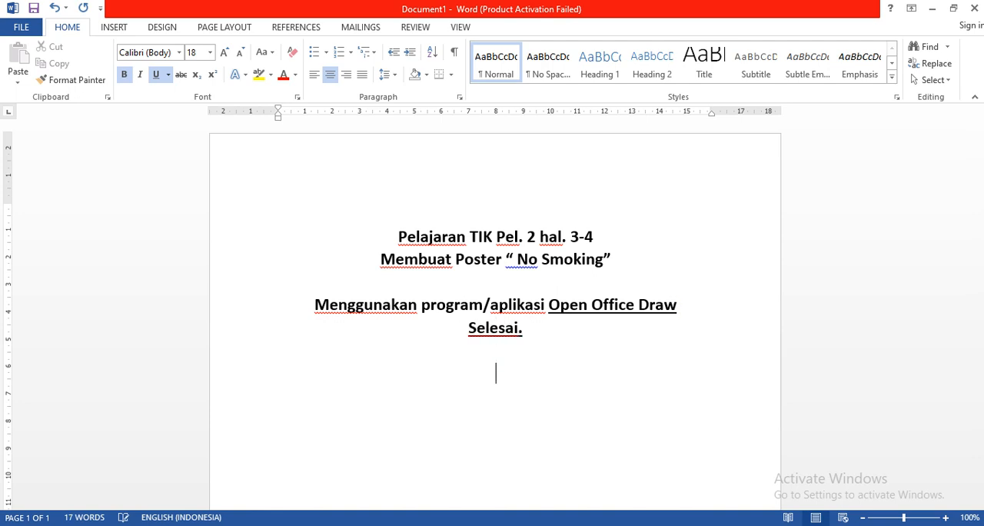
- Left-align the new paragraph below "Selesai." and write "Kerjakan Evaluasi Hal.4" in it
{"action": "left_click", "coordinate": [313, 77]}
{"action": "type", "text": "K"}
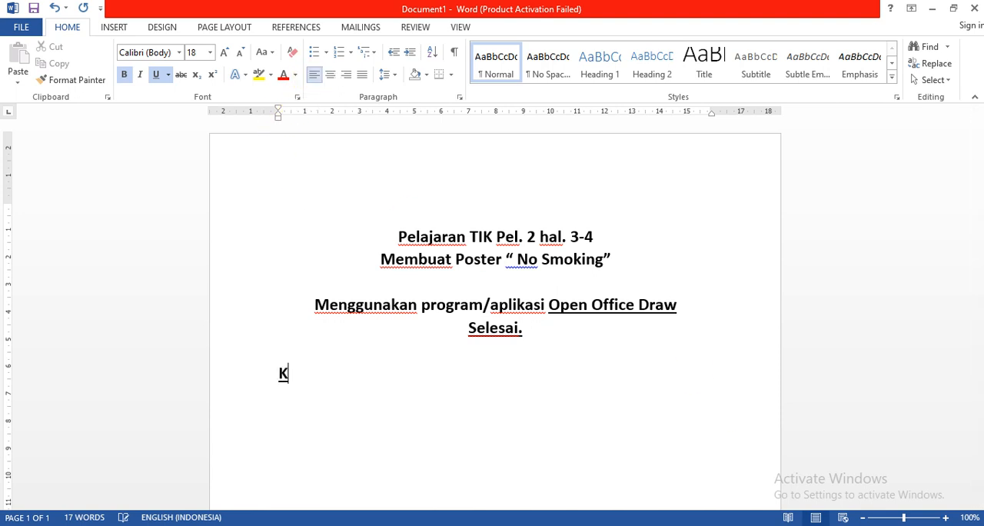
{"action": "type", "text": "erjakan Ev"}
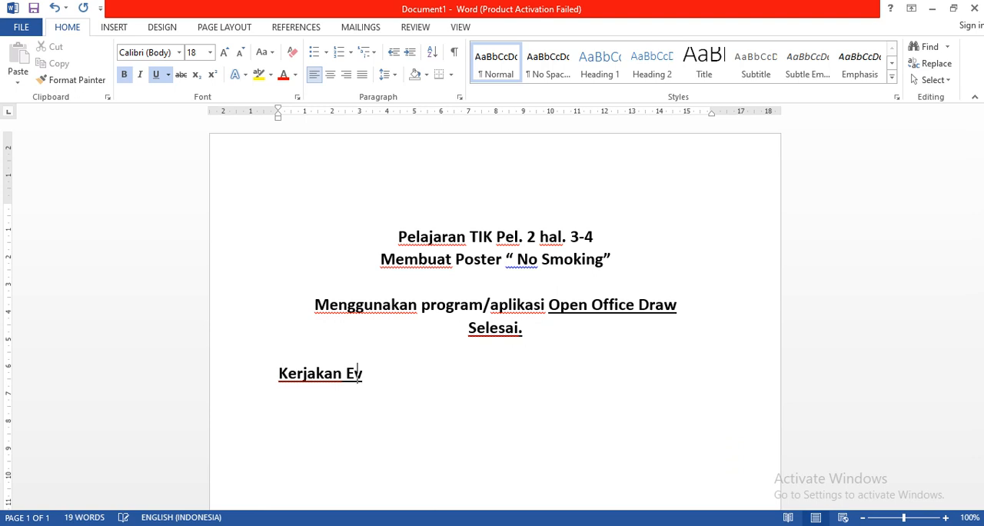
{"action": "type", "text": "aluasi Hal."}
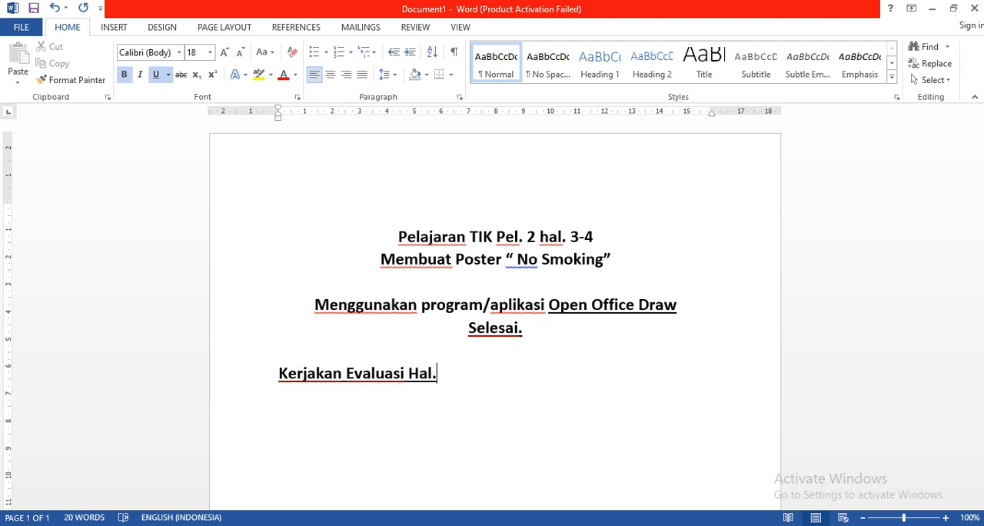
{"action": "type", "text": "4"}
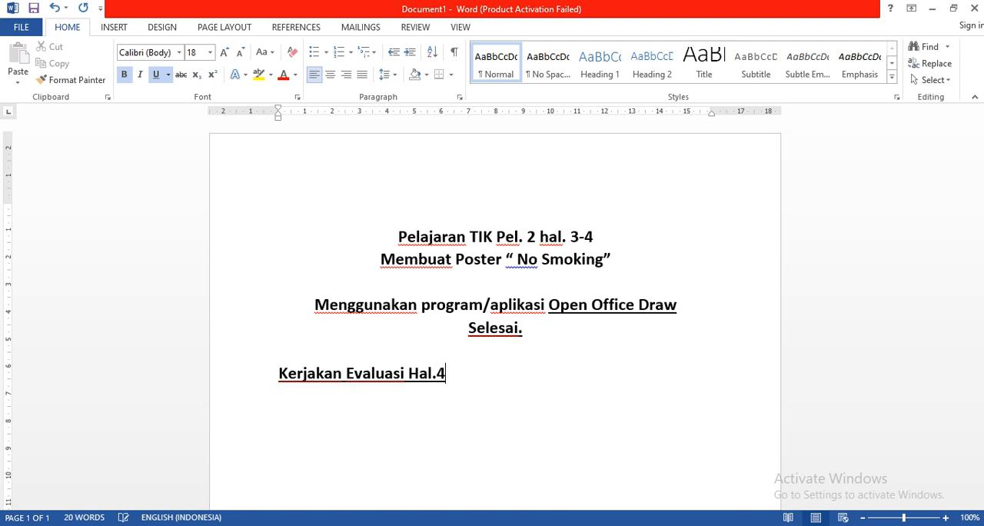